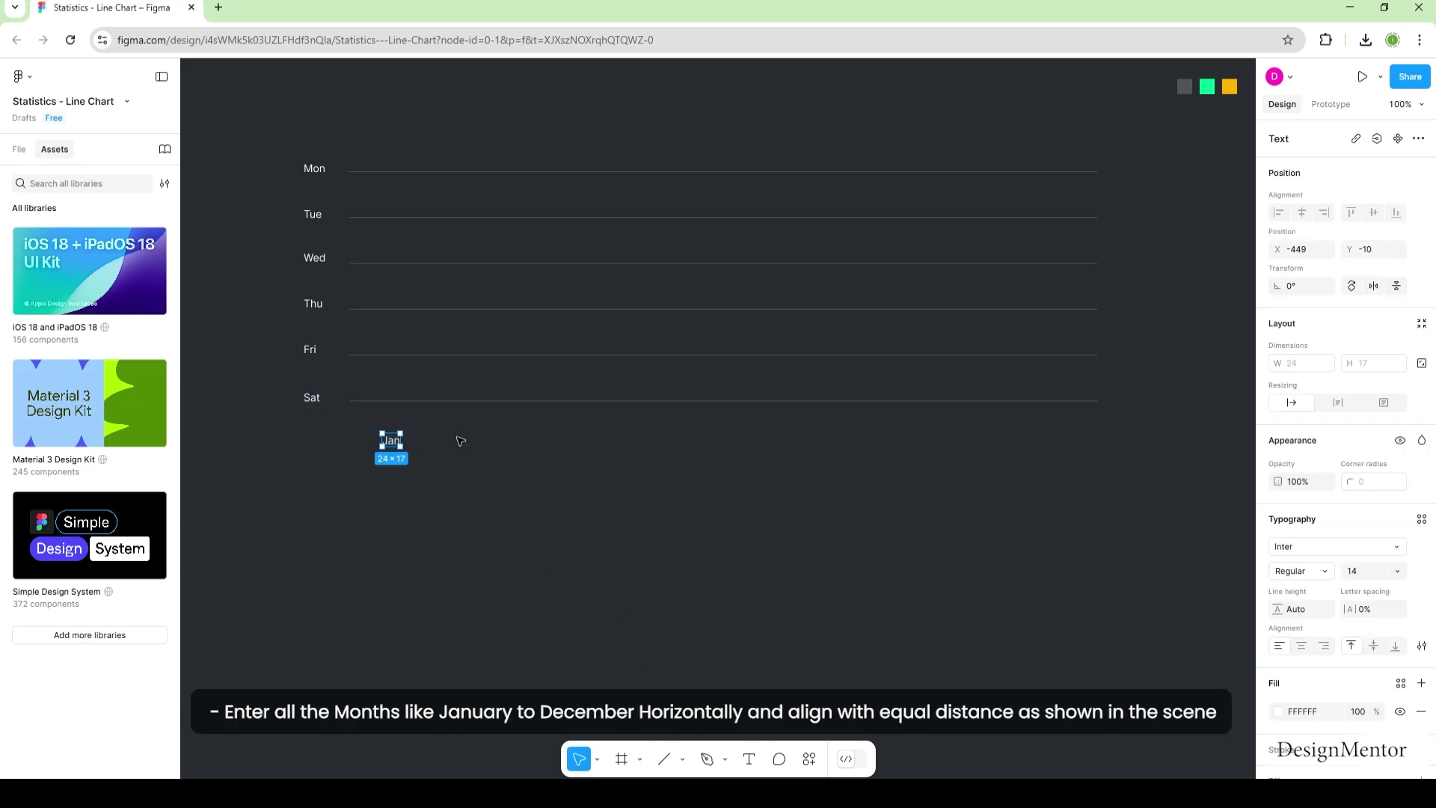
Step: Place a copy of the Jan label to its right on the month row and change its text to "Feb"
{"action": "right_click", "coordinate": [388, 436]}
{"action": "left_click", "coordinate": [434, 324]}
{"action": "key", "text": "ctrl+v"}
{"action": "key", "text": "shift+Right"}
{"action": "key", "text": "shift+Right"}
{"action": "key", "text": "shift+Right"}
{"action": "key", "text": "shift+Right"}
{"action": "key", "text": "shift+Right"}
{"action": "key", "text": "shift+Right"}
{"action": "double_click", "coordinate": [454, 433]}
{"action": "type", "text": "Feb"}
{"action": "key", "text": "Escape"}
Step: Duplicate the Feb label 80 px to the right and change the copy's text to "Mar"
{"action": "key", "text": "ctrl+d"}
{"action": "key", "text": "shift+Right"}
{"action": "key", "text": "shift+Right"}
{"action": "key", "text": "shift+Right"}
{"action": "key", "text": "shift+Right"}
{"action": "key", "text": "shift+Right"}
{"action": "key", "text": "shift+Right"}
{"action": "key", "text": "shift+Right"}
{"action": "key", "text": "shift+Right"}
{"action": "double_click", "coordinate": [504, 433]}
{"action": "type", "text": "Mar"}
{"action": "key", "text": "Escape"}
Step: Duplicate the Mar label 80 px to the right and change the copy's text to "Apr"
{"action": "key", "text": "ctrl+d"}
{"action": "key", "text": "shift+Right"}
{"action": "key", "text": "shift+Right"}
{"action": "key", "text": "shift+Right"}
{"action": "key", "text": "shift+Right"}
{"action": "key", "text": "shift+Right"}
{"action": "key", "text": "shift+Right"}
{"action": "key", "text": "shift+Right"}
{"action": "key", "text": "shift+Right"}
{"action": "double_click", "coordinate": [565, 434]}
{"action": "type", "text": "Apr"}
{"action": "key", "text": "Escape"}
Step: Copy the Apr label to the right at the same spacing and change its text to "May"
{"action": "key", "text": "ctrl+d"}
{"action": "key", "text": "shift+Right"}
{"action": "left_click_drag", "start_coordinate": [565, 433], "coordinate": [684, 434], "text": "alt"}
{"action": "double_click", "coordinate": [626, 433]}
{"action": "type", "text": "May"}
{"action": "key", "text": "Escape"}
{"action": "key", "text": "Escape"}
Step: Continue the month row with evenly spaced label copies reading "Jun" and "Jul"
{"action": "key", "text": "ctrl+d"}
{"action": "key", "text": "shift+Right"}
{"action": "key", "text": "shift+Right"}
{"action": "key", "text": "shift+Right"}
{"action": "key", "text": "shift+Right"}
{"action": "key", "text": "shift+Right"}
{"action": "key", "text": "shift+Right"}
{"action": "key", "text": "shift+Right"}
{"action": "key", "text": "shift+Right"}
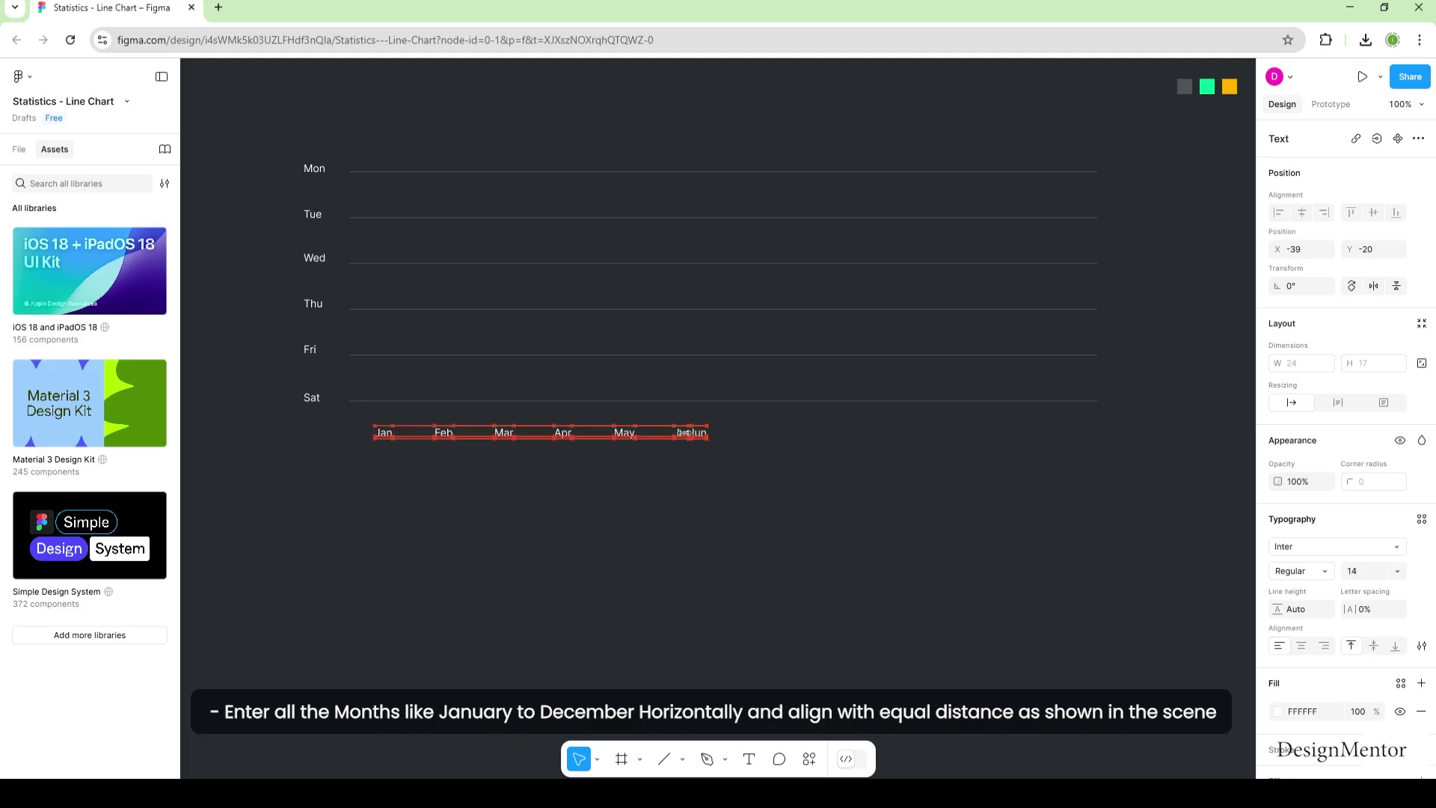
{"action": "key", "text": "Return"}
{"action": "key", "text": "Escape"}
Step: Copy the Jul label to the right at the same spacing and change its text to "Aug"
{"action": "left_click_drag", "start_coordinate": [741, 434], "coordinate": [801, 434], "text": "alt"}
{"action": "double_click", "coordinate": [802, 434]}
{"action": "type", "text": "Aug"}
{"action": "key", "text": "Escape"}
Step: Duplicate the Aug label 80 px to the right and change the copy's text to "Sep"
{"action": "key", "text": "ctrl+d"}
{"action": "key", "text": "shift+Right"}
{"action": "key", "text": "shift+Right"}
{"action": "key", "text": "shift+Right"}
{"action": "key", "text": "shift+Right"}
{"action": "key", "text": "shift+Right"}
{"action": "key", "text": "shift+Right"}
{"action": "key", "text": "shift+Right"}
{"action": "key", "text": "shift+Right"}
{"action": "double_click", "coordinate": [868, 432]}
{"action": "type", "text": "Sep"}
{"action": "key", "text": "Escape"}
Step: Place an evenly spaced copy of the Sep label to its right and change its text to "Oct"
{"action": "key", "text": "ctrl+d"}
{"action": "key", "text": "shift+Right"}
{"action": "key", "text": "shift+Right"}
{"action": "key", "text": "shift+Right"}
{"action": "key", "text": "shift+Right"}
{"action": "key", "text": "shift+Right"}
{"action": "key", "text": "Return"}
{"action": "left_click_drag", "start_coordinate": [871, 436], "coordinate": [986, 437], "text": "alt"}
{"action": "type", "text": "Oct"}
{"action": "key", "text": "Escape"}
Step: Complete the month row with evenly spaced labels reading "Nov" and "Dec"
{"action": "key", "text": "Return"}
{"action": "type", "text": "Nov"}
{"action": "key", "text": "Escape"}
{"action": "double_click", "coordinate": [1043, 433]}
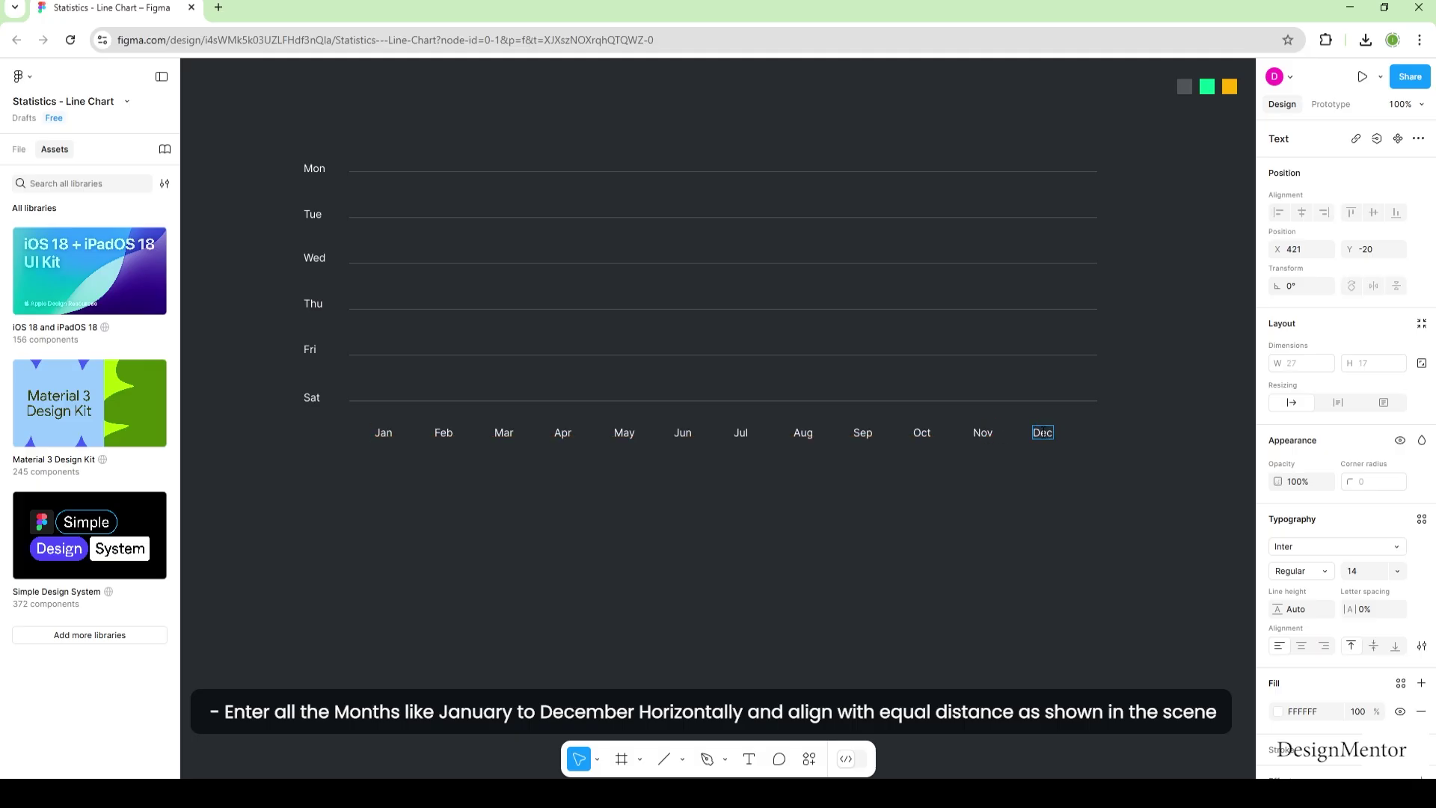
Step: Draw a vertical line about 355 px long between Jan and Feb, from above Mon to the month row, coloured with the grey swatch
{"action": "left_click", "coordinate": [1042, 503]}
{"action": "left_click", "coordinate": [664, 759]}
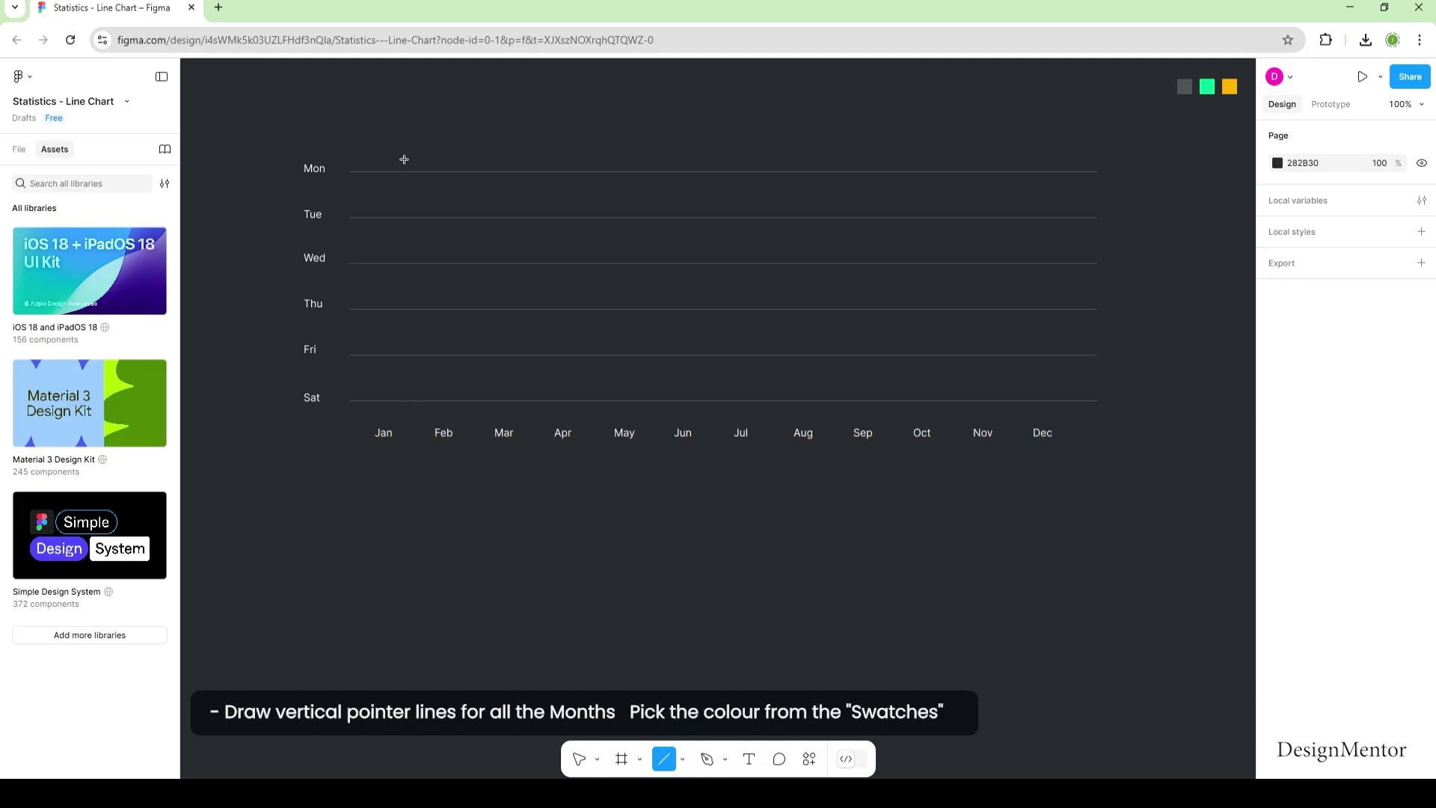
{"action": "left_click_drag", "start_coordinate": [414, 154], "coordinate": [414, 425]}
{"action": "key", "text": "i"}
{"action": "left_click", "coordinate": [1184, 86]}
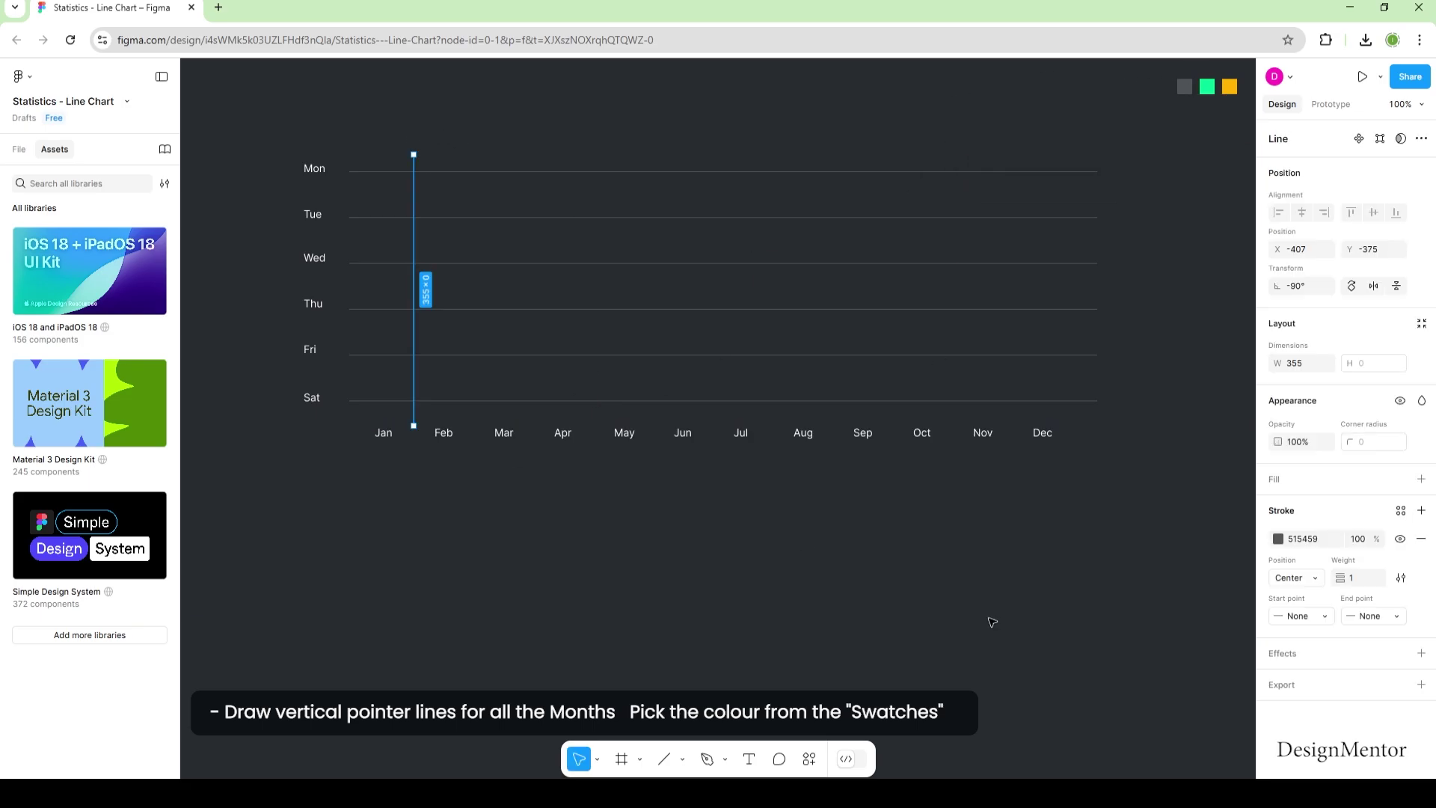
Step: Duplicate the vertical line and place the copy 80 px to the right, between Feb and Mar
{"action": "key", "text": "ctrl+d"}
{"action": "key", "text": "shift+Right"}
{"action": "key", "text": "shift+Right"}
{"action": "key", "text": "shift+Right"}
{"action": "key", "text": "shift+Right"}
{"action": "key", "text": "shift+Right"}
{"action": "key", "text": "shift+Right"}
{"action": "key", "text": "shift+Right"}
{"action": "key", "text": "shift+Right"}
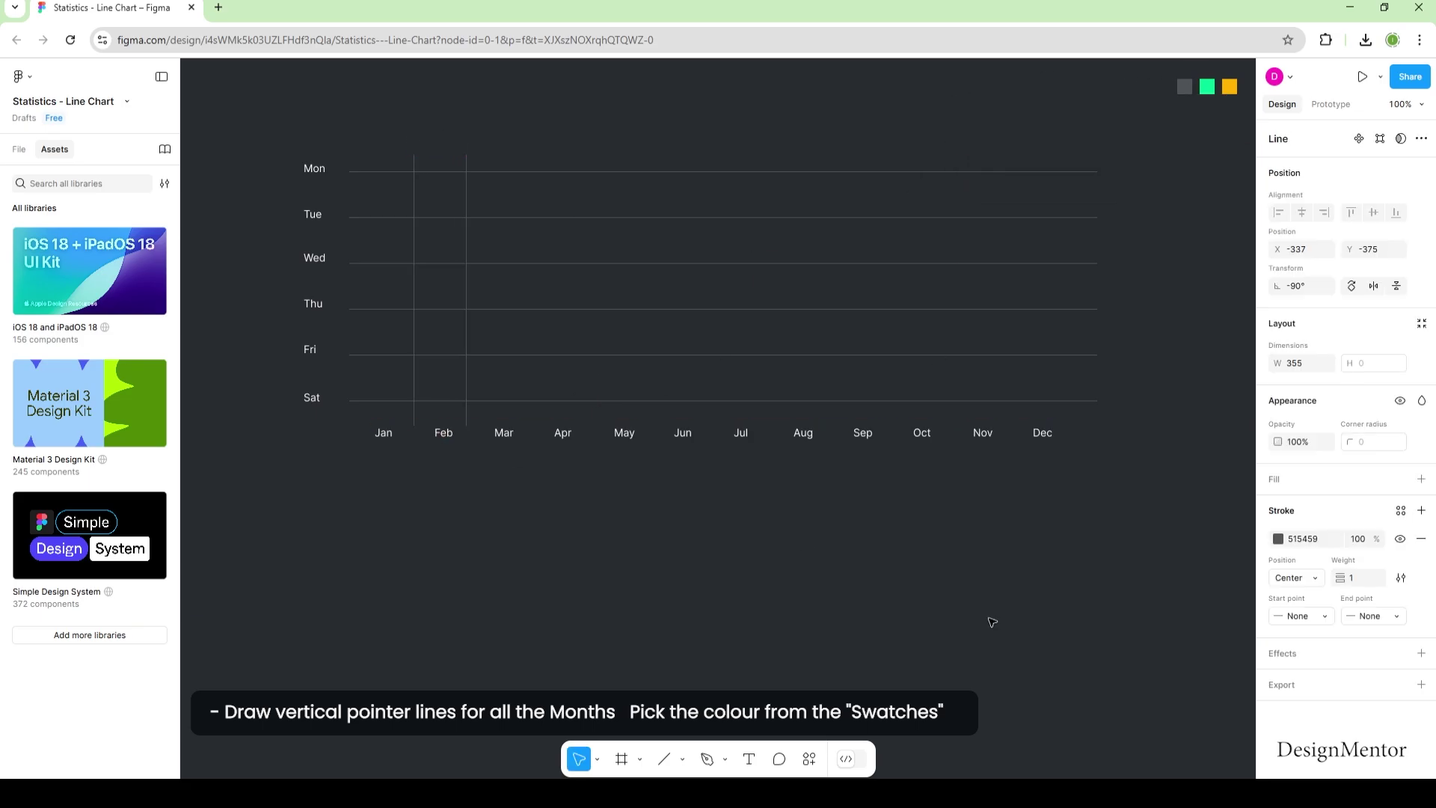
Step: Duplicate the line between Feb and Mar and place the copy 80 px to the right, between Mar and Apr
{"action": "key", "text": "ctrl+d"}
{"action": "key", "text": "shift+Right"}
{"action": "key", "text": "shift+Right"}
{"action": "key", "text": "shift+Right"}
{"action": "key", "text": "shift+Right"}
{"action": "key", "text": "shift+Right"}
{"action": "key", "text": "shift+Right"}
{"action": "key", "text": "shift+Right"}
{"action": "key", "text": "shift+Right"}
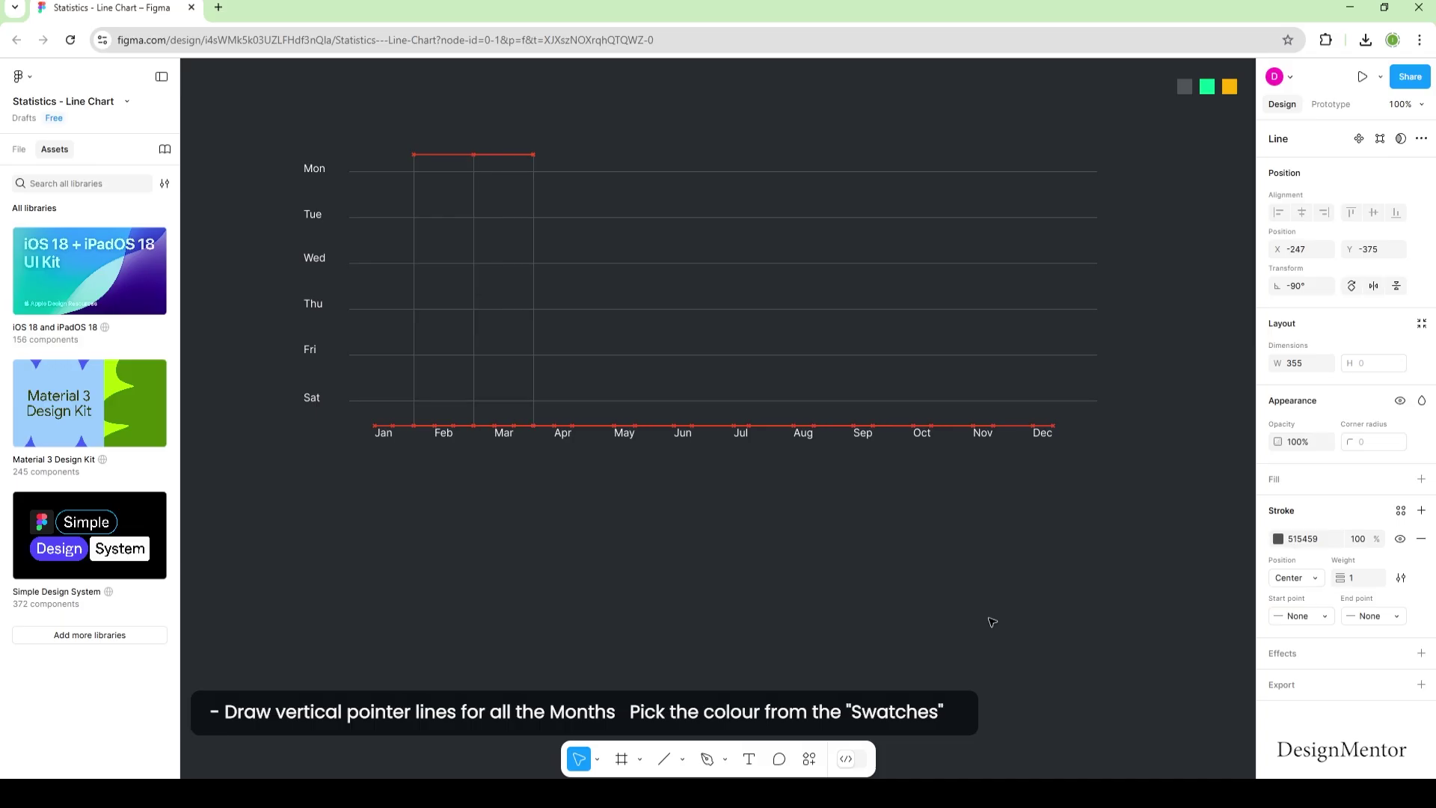
Step: Duplicate the line between Mar and Apr and place the copy 80 px to the right, between Apr and May
{"action": "key", "text": "ctrl+d"}
{"action": "key", "text": "shift+Right"}
{"action": "key", "text": "shift+Right"}
{"action": "key", "text": "shift+Right"}
{"action": "key", "text": "shift+Right"}
{"action": "key", "text": "shift+Right"}
{"action": "key", "text": "shift+Right"}
{"action": "key", "text": "shift+Right"}
{"action": "key", "text": "shift+Right"}
Step: Duplicate the line between Apr and May and place the copy 80 px to the right, between May and Jun
{"action": "key", "text": "ctrl+d"}
{"action": "key", "text": "shift+Right"}
{"action": "key", "text": "shift+Right"}
{"action": "key", "text": "shift+Right"}
{"action": "key", "text": "shift+Right"}
{"action": "key", "text": "shift+Right"}
{"action": "key", "text": "shift+Right"}
{"action": "key", "text": "shift+Right"}
{"action": "key", "text": "shift+Right"}
Step: Duplicate the line between May and Jun and place the copy 80 px to the right, between Jun and Jul
{"action": "key", "text": "ctrl+d"}
{"action": "key", "text": "shift+Right"}
{"action": "key", "text": "shift+Right"}
{"action": "key", "text": "shift+Right"}
{"action": "key", "text": "shift+Right"}
{"action": "key", "text": "shift+Right"}
{"action": "key", "text": "shift+Right"}
{"action": "key", "text": "shift+Right"}
{"action": "key", "text": "shift+Right"}
Step: Duplicate the line between Jun and Jul and place the copy 80 px to the right, between Jul and Aug
{"action": "key", "text": "ctrl+d"}
{"action": "key", "text": "shift+Right"}
{"action": "key", "text": "shift+Right"}
{"action": "key", "text": "shift+Right"}
{"action": "key", "text": "shift+Right"}
{"action": "key", "text": "shift+Right"}
{"action": "key", "text": "shift+Right"}
{"action": "key", "text": "shift+Right"}
{"action": "key", "text": "shift+Right"}
Step: Duplicate the line between Jul and Aug and place the copy 80 px to the right, between Aug and Sep
{"action": "key", "text": "ctrl+d"}
{"action": "key", "text": "shift+Right"}
{"action": "key", "text": "shift+Right"}
{"action": "key", "text": "shift+Right"}
{"action": "key", "text": "shift+Right"}
{"action": "key", "text": "shift+Right"}
{"action": "key", "text": "shift+Right"}
{"action": "key", "text": "shift+Right"}
{"action": "key", "text": "shift+Right"}
Step: Add two more copies of the vertical line at 80 px spacing, between Sep and Oct and between Oct and Nov
{"action": "key", "text": "ctrl+d"}
{"action": "key", "text": "shift+Right"}
{"action": "key", "text": "shift+Right"}
{"action": "key", "text": "shift+Right"}
{"action": "key", "text": "shift+Right"}
{"action": "key", "text": "shift+Right"}
{"action": "key", "text": "shift+Right"}
{"action": "key", "text": "shift+Right"}
{"action": "key", "text": "shift+Right"}
{"action": "key", "text": "shift+Right"}
{"action": "key", "text": "shift+Right"}
{"action": "key", "text": "shift+Right"}
{"action": "key", "text": "shift+Right"}
{"action": "key", "text": "shift+Right"}
{"action": "key", "text": "shift+Right"}
{"action": "key", "text": "shift+Right"}
{"action": "key", "text": "shift+Right"}
Step: Duplicate the line between Oct and Nov and place the copy 80 px to the right, between Nov and Dec
{"action": "key", "text": "ctrl+d"}
{"action": "key", "text": "shift+Right"}
{"action": "key", "text": "shift+Right"}
{"action": "key", "text": "shift+Right"}
{"action": "key", "text": "shift+Right"}
{"action": "key", "text": "shift+Right"}
{"action": "key", "text": "shift+Right"}
{"action": "key", "text": "shift+Right"}
{"action": "key", "text": "shift+Right"}
Step: Duplicate the line between Nov and Dec and place the copy 80 px to the right, just past Dec
{"action": "key", "text": "ctrl+d"}
{"action": "key", "text": "shift+Right"}
{"action": "key", "text": "shift+Right"}
{"action": "key", "text": "shift+Right"}
{"action": "key", "text": "shift+Right"}
{"action": "key", "text": "shift+Right"}
{"action": "key", "text": "shift+Right"}
{"action": "key", "text": "shift+Right"}
{"action": "key", "text": "shift+Right"}
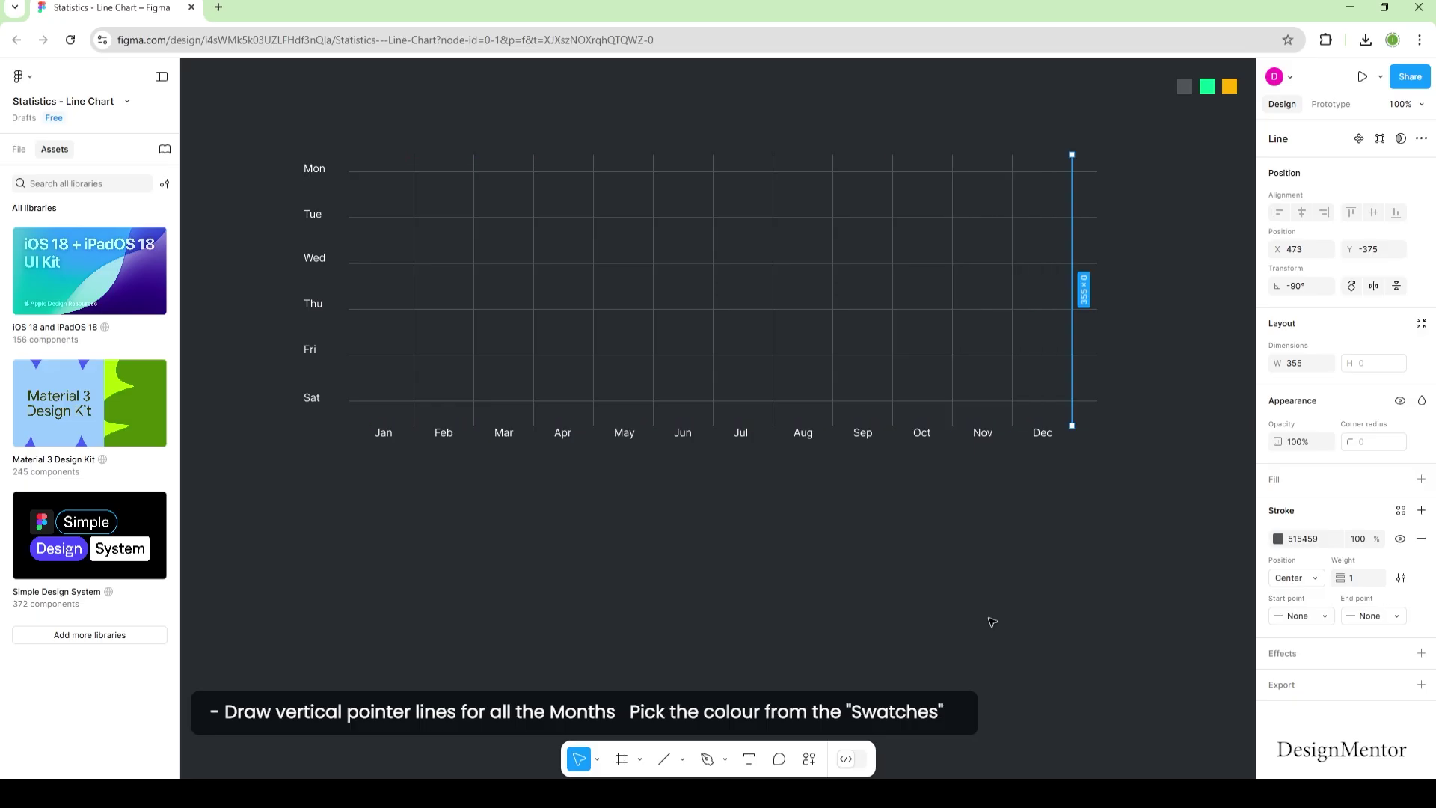
Step: Copy the hex colour of the orange swatch with nothing selected
{"action": "left_click", "coordinate": [1001, 613]}
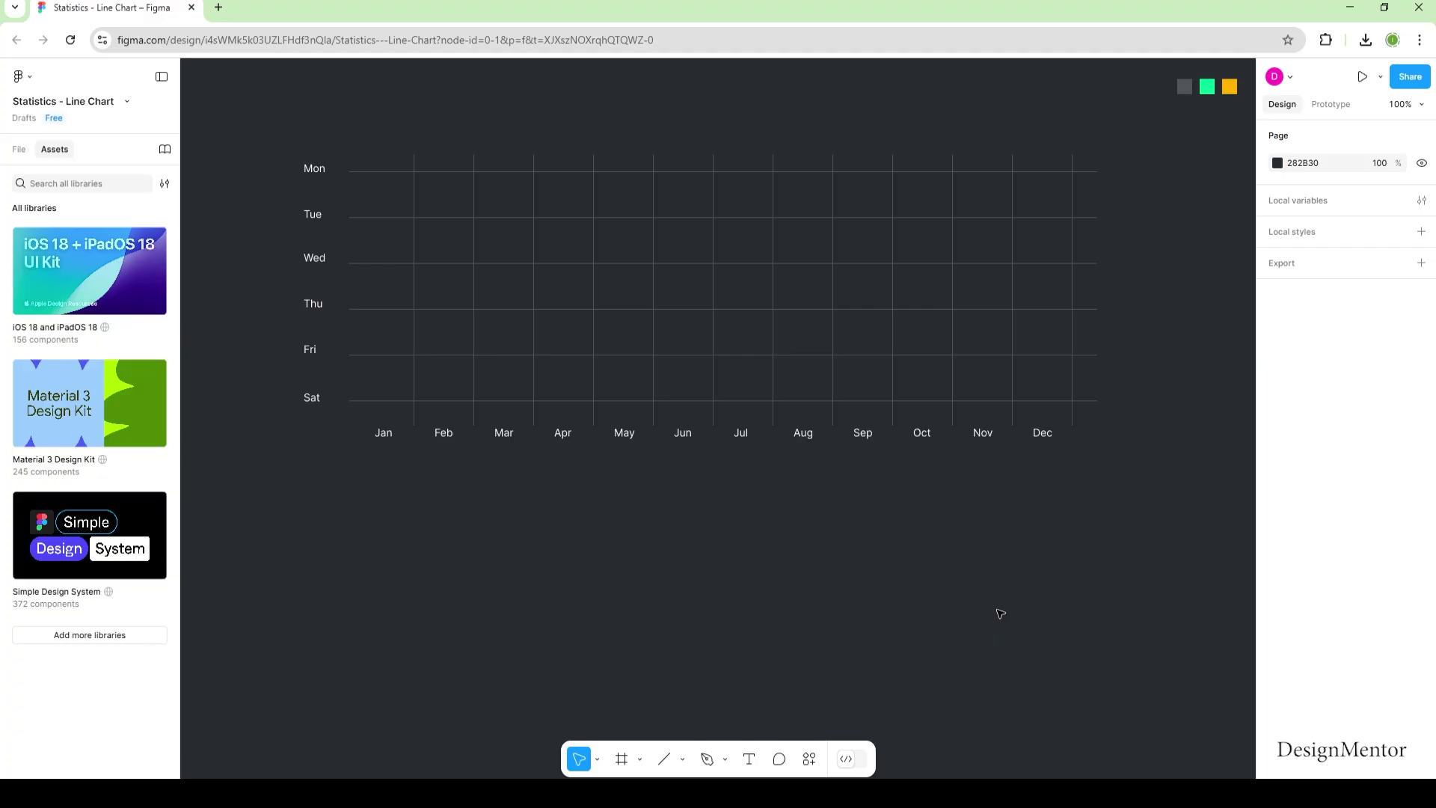
{"action": "key", "text": "i"}
{"action": "left_click", "coordinate": [1229, 86]}
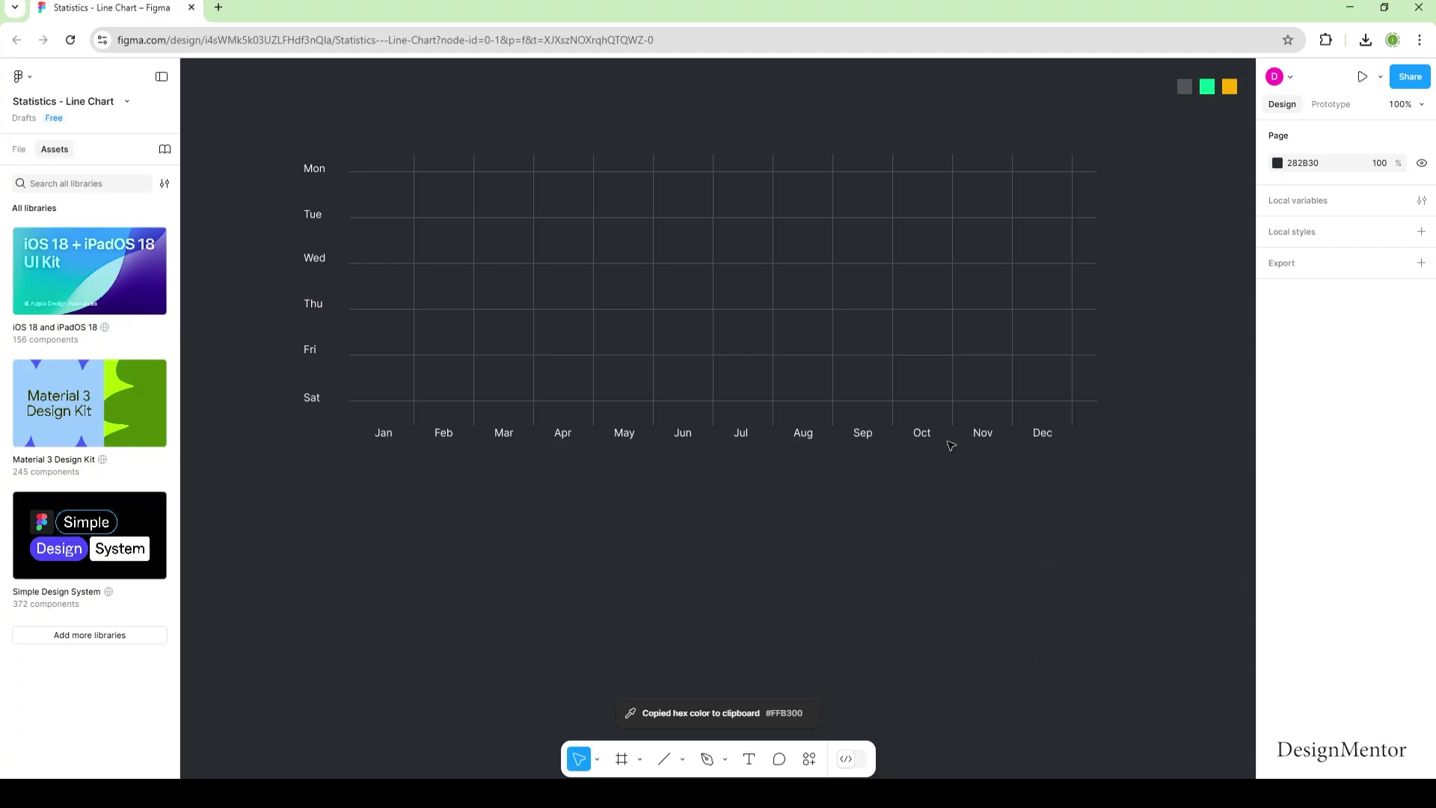
Step: Draw two connected line segments, about 129 px down from Mon at Jan to Feb and about 93 px up to Mar
{"action": "key", "text": "l"}
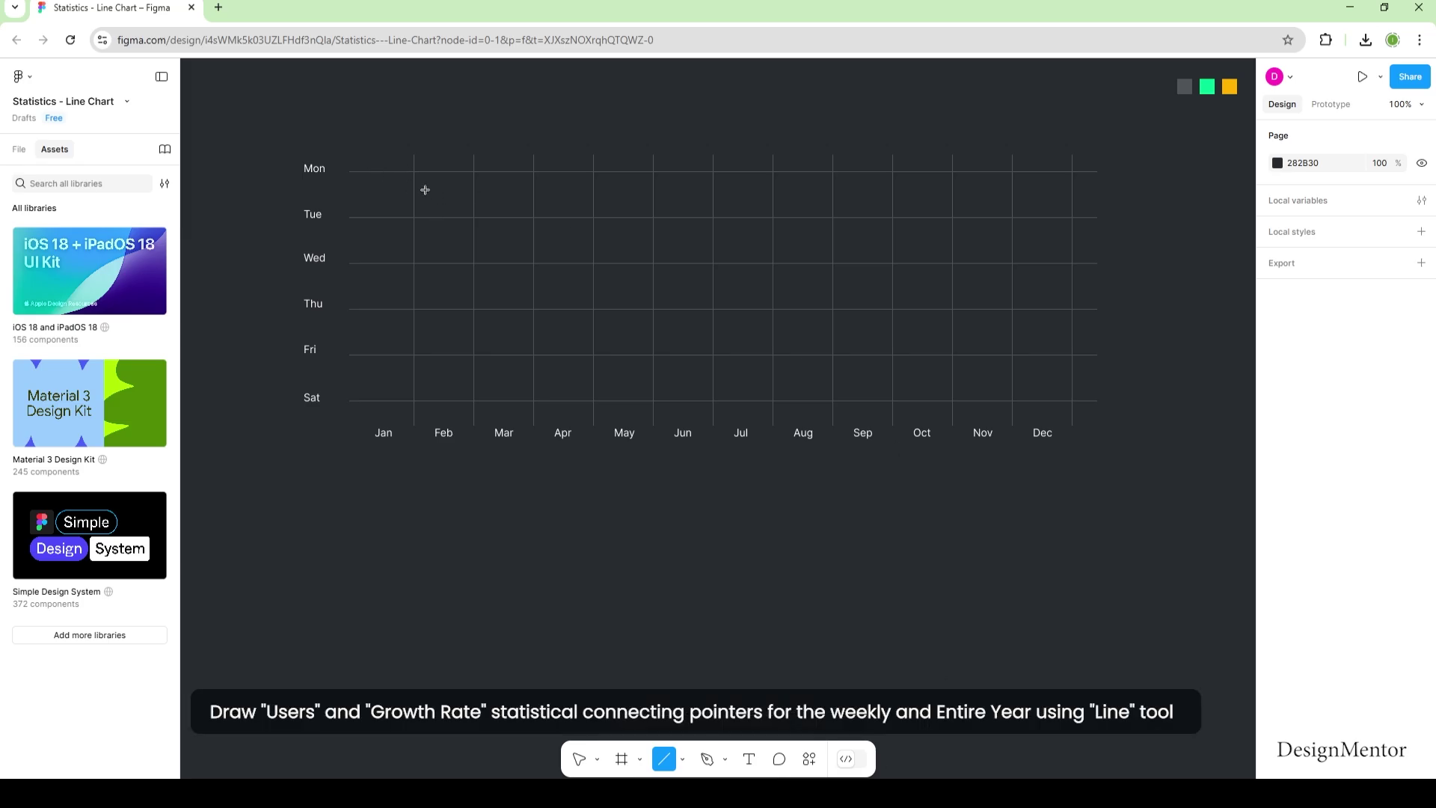
{"action": "left_click_drag", "start_coordinate": [377, 167], "coordinate": [506, 201]}
{"action": "key", "text": "l"}
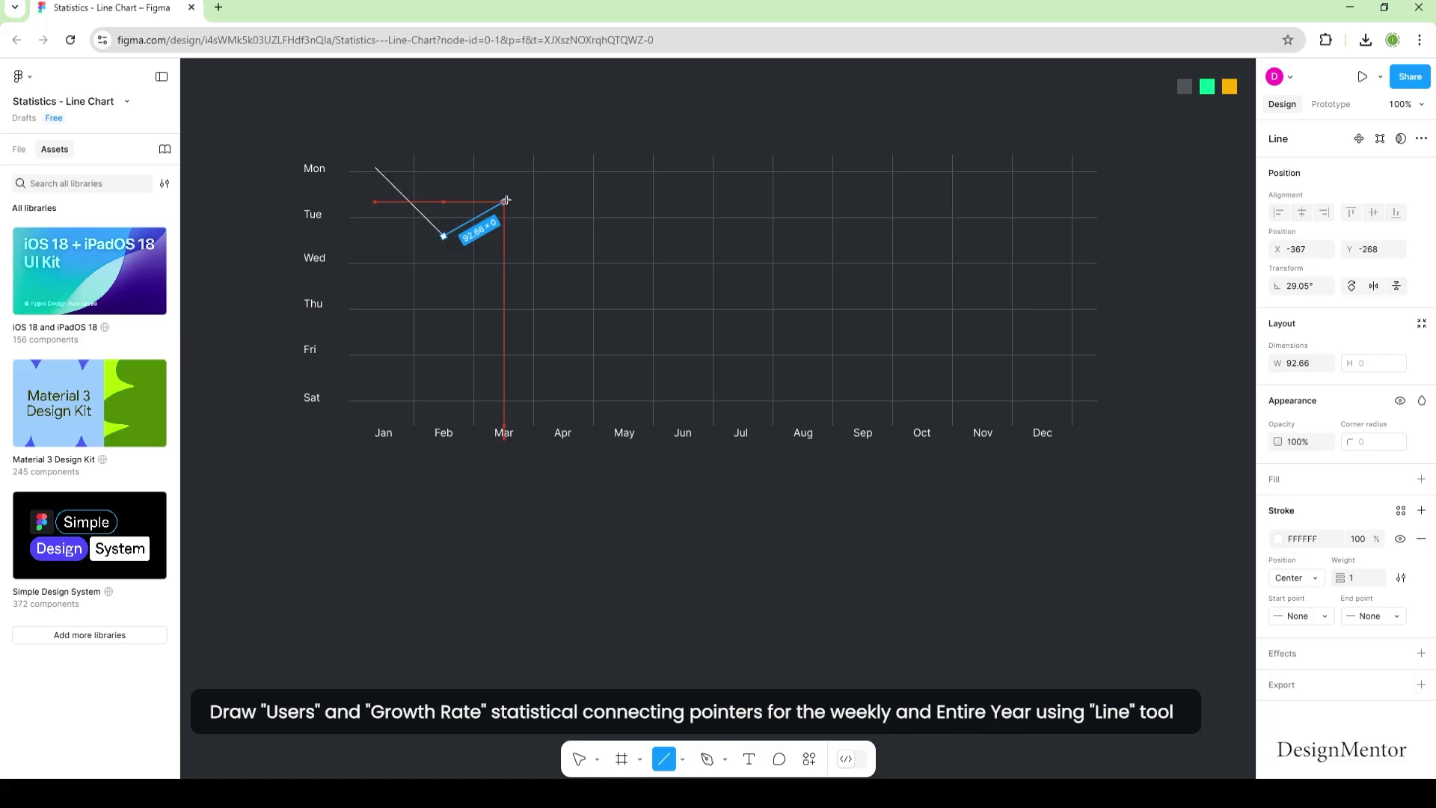
Step: Continue the zigzag with connected line segments from Mar through Apr, May, Jun and Jul to Aug, between the Tue and Thu levels
{"action": "mouse_move", "coordinate": [506, 201]}
{"action": "left_mouse_down"}
{"action": "mouse_move", "coordinate": [561, 222]}
{"action": "mouse_move", "coordinate": [619, 210]}
{"action": "mouse_move", "coordinate": [626, 236]}
{"action": "mouse_move", "coordinate": [690, 213]}
{"action": "mouse_move", "coordinate": [683, 202]}
{"action": "mouse_move", "coordinate": [743, 244]}
{"action": "mouse_move", "coordinate": [740, 279]}
{"action": "mouse_move", "coordinate": [806, 228]}
{"action": "left_mouse_up"}
{"action": "key", "text": "l"}
{"action": "key", "text": "l"}
{"action": "key", "text": "l"}
{"action": "key", "text": "l"}
{"action": "key", "text": "l"}
{"action": "key", "text": "l"}
Step: Finish the zigzag with connected segments from Aug through Sep, Oct and Nov, ending with one about 148 px long up to Dec
{"action": "mouse_move", "coordinate": [806, 228]}
{"action": "left_mouse_down"}
{"action": "mouse_move", "coordinate": [863, 276]}
{"action": "mouse_move", "coordinate": [928, 202]}
{"action": "mouse_move", "coordinate": [969, 236]}
{"action": "mouse_move", "coordinate": [990, 289]}
{"action": "mouse_move", "coordinate": [1044, 194]}
{"action": "left_mouse_up"}
{"action": "key", "text": "l"}
{"action": "key", "text": "l"}
{"action": "key", "text": "l"}
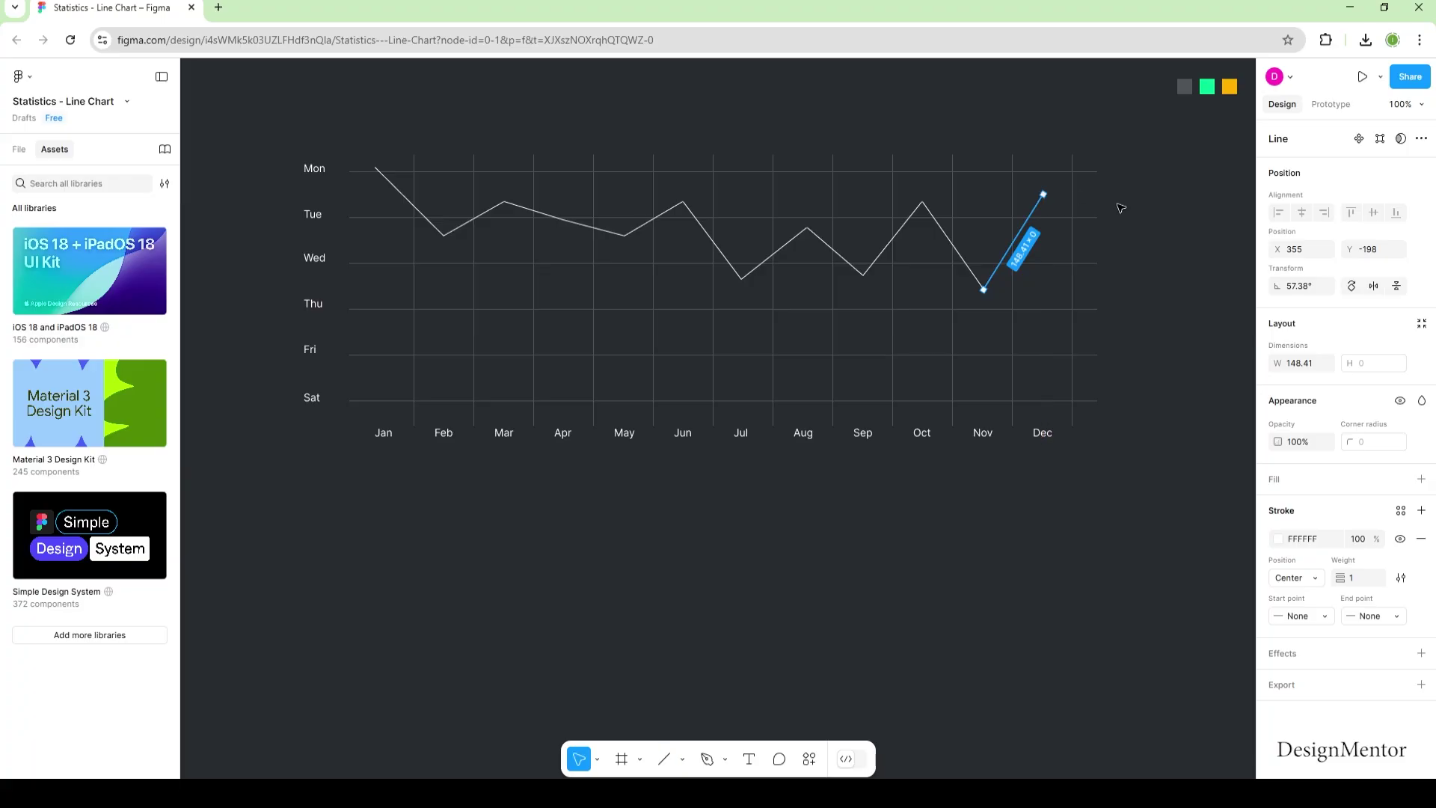
{"action": "left_click", "coordinate": [1110, 146]}
Step: Select all eleven zigzag segments from Jan to Dec and set their stroke weight to 3
{"action": "left_click", "coordinate": [404, 197]}
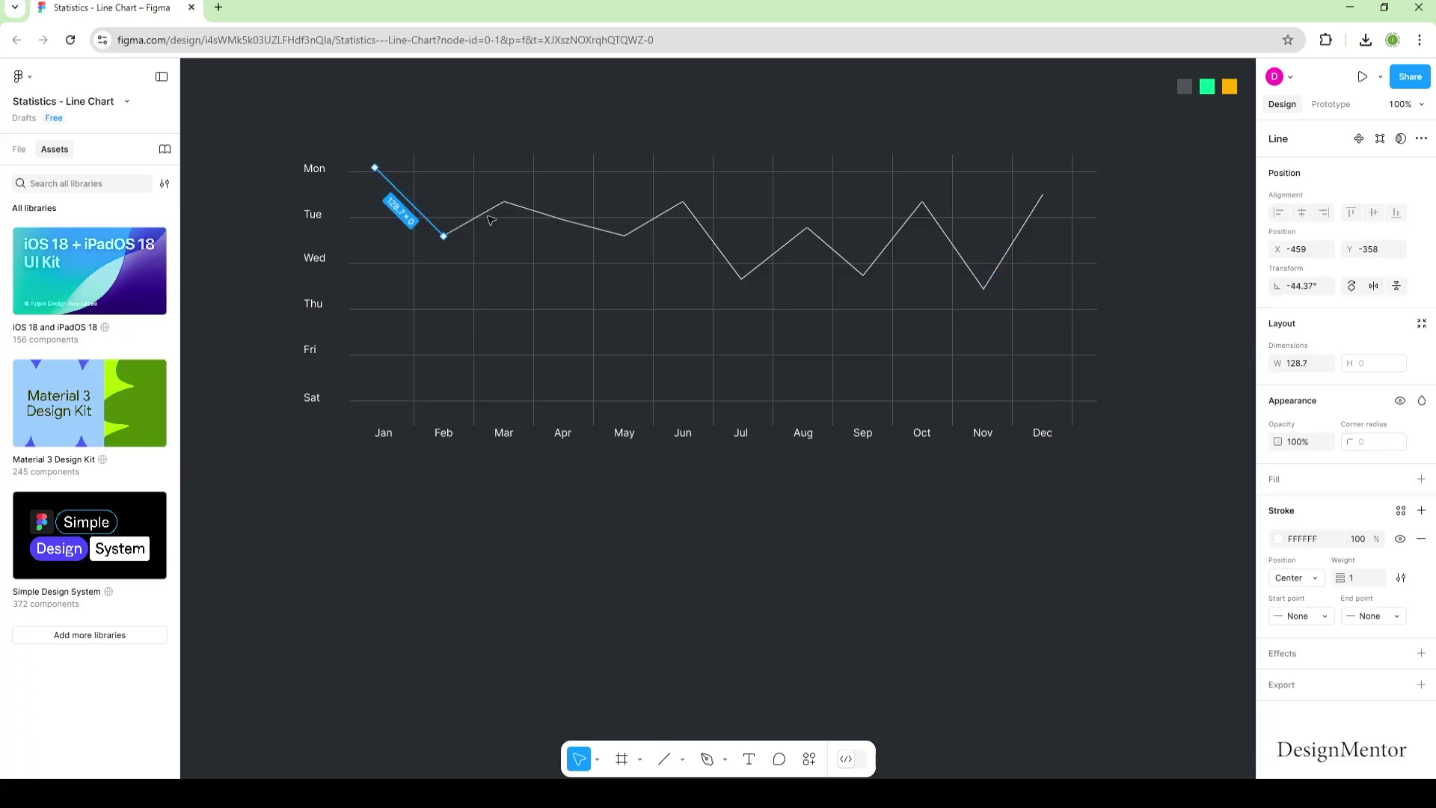
{"action": "left_click", "coordinate": [486, 213], "text": "shift"}
{"action": "left_click", "coordinate": [519, 210], "text": "shift"}
{"action": "left_click", "coordinate": [612, 237], "text": "shift"}
{"action": "left_click", "coordinate": [668, 212], "text": "shift"}
{"action": "left_click", "coordinate": [724, 257], "text": "shift"}
{"action": "left_click", "coordinate": [791, 239], "text": "shift"}
{"action": "left_click", "coordinate": [837, 252], "text": "shift"}
{"action": "left_click", "coordinate": [898, 232], "text": "shift"}
{"action": "left_click", "coordinate": [958, 251], "text": "shift"}
{"action": "left_click", "coordinate": [1009, 252], "text": "shift"}
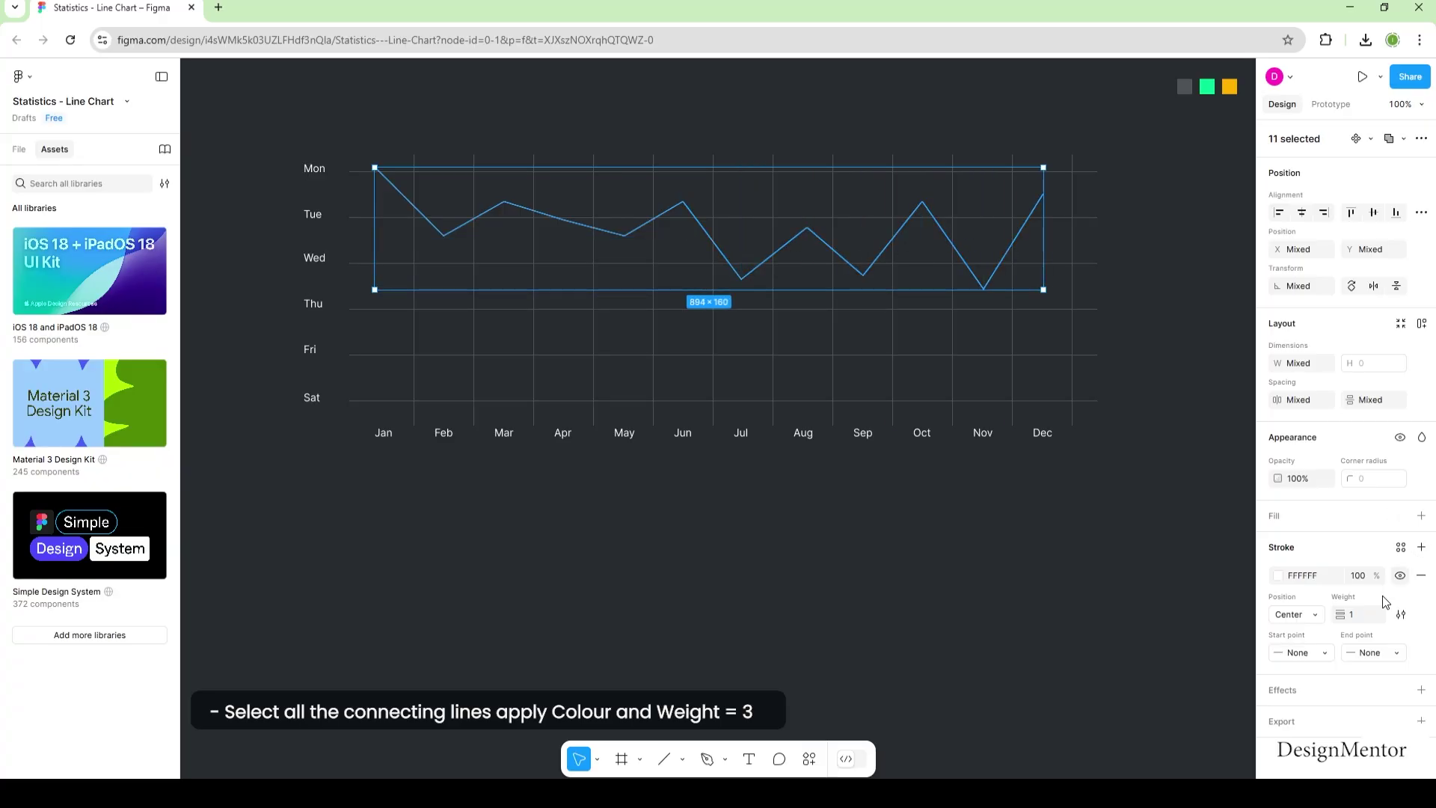
{"action": "type", "text": "3"}
{"action": "key", "text": "Return"}
Step: Colour the selected zigzag segments with the green swatch and deselect them
{"action": "key", "text": "i"}
{"action": "left_click", "coordinate": [1207, 86]}
{"action": "left_click", "coordinate": [1180, 298]}
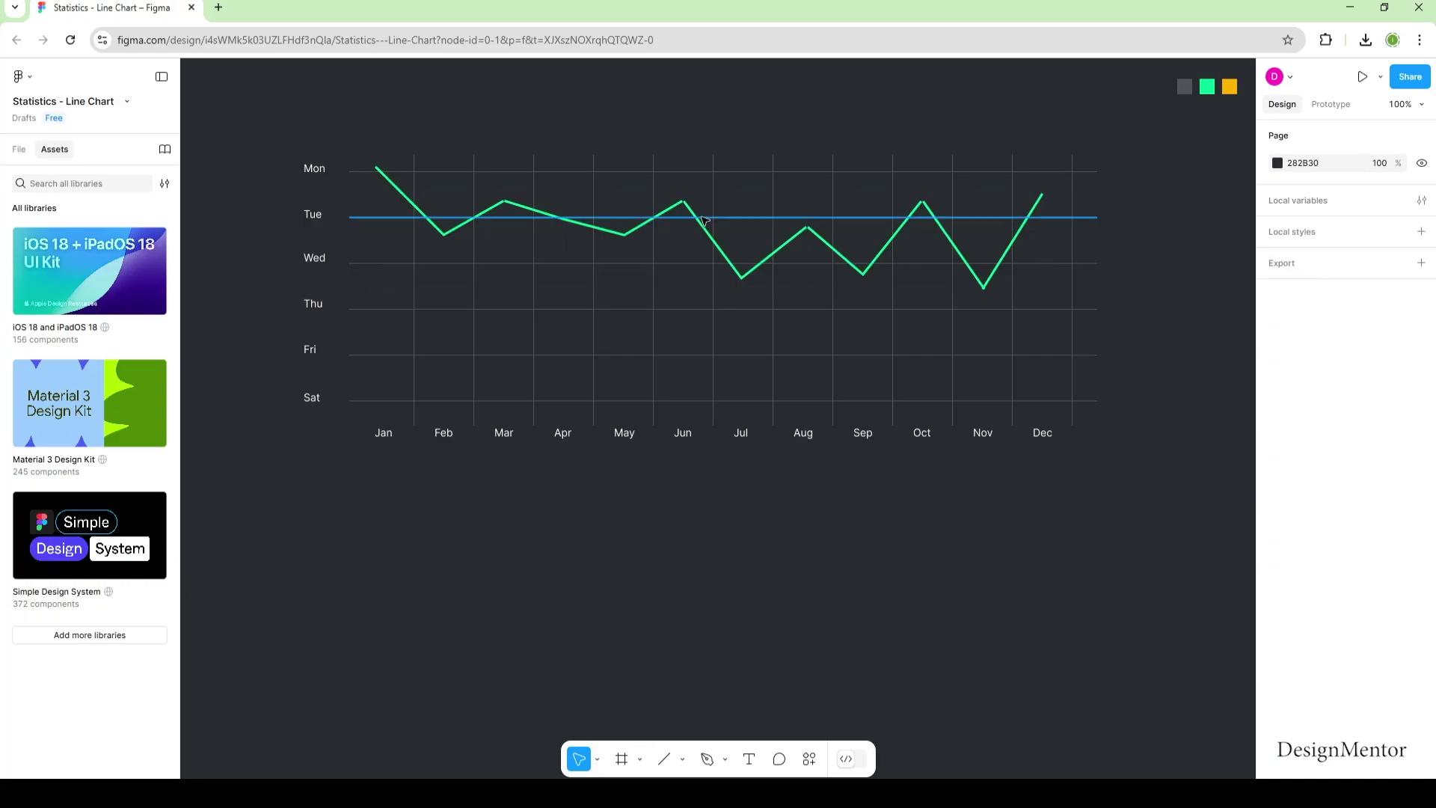
Step: Place an ellipse near the start of the green line at Jan and size it to 20 by 20
{"action": "left_click", "coordinate": [682, 759]}
{"action": "left_click", "coordinate": [679, 668]}
{"action": "left_click", "coordinate": [377, 151]}
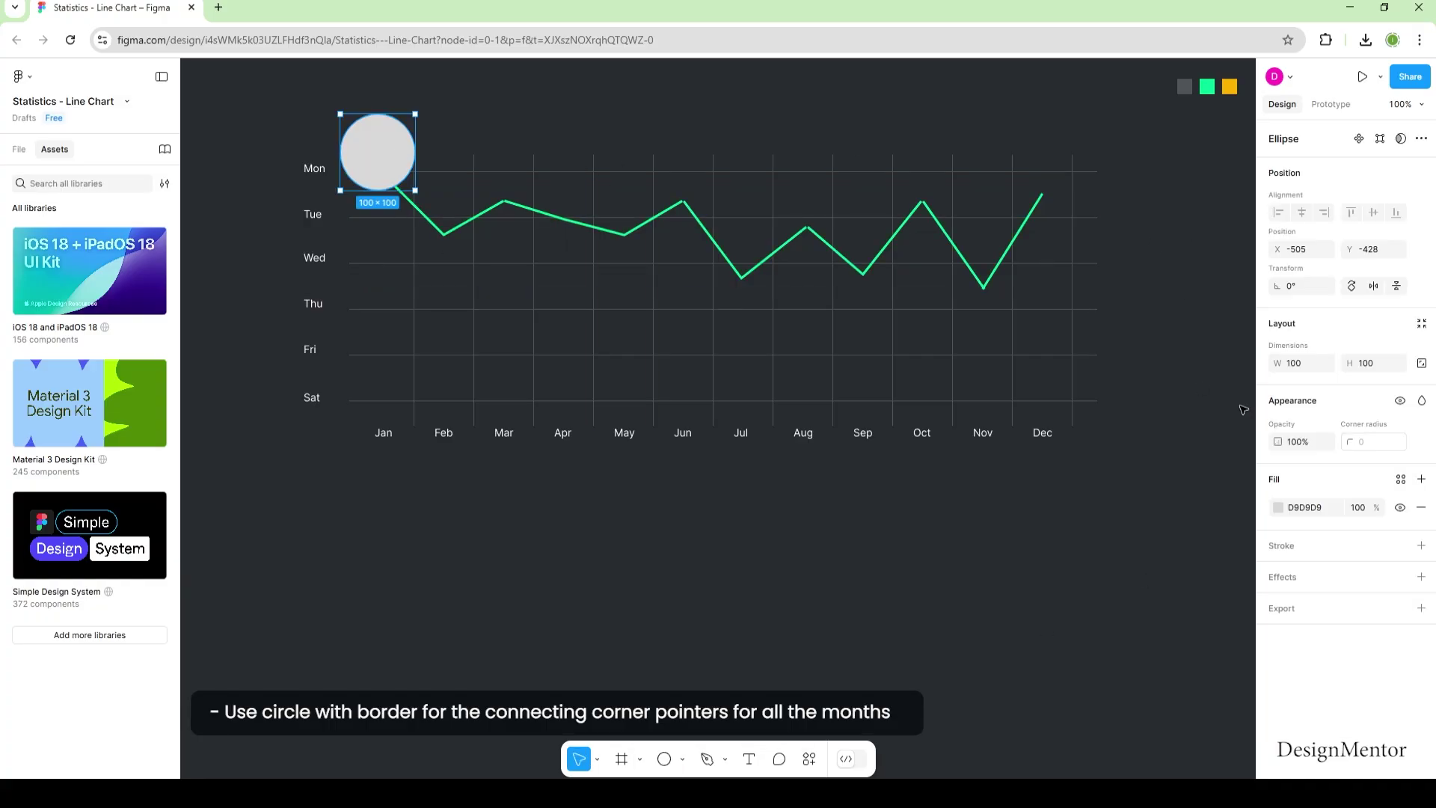
{"action": "left_click", "coordinate": [1297, 367]}
{"action": "type", "text": "20"}
{"action": "key", "text": "Tab"}
{"action": "type", "text": "20"}
{"action": "key", "text": "Return"}
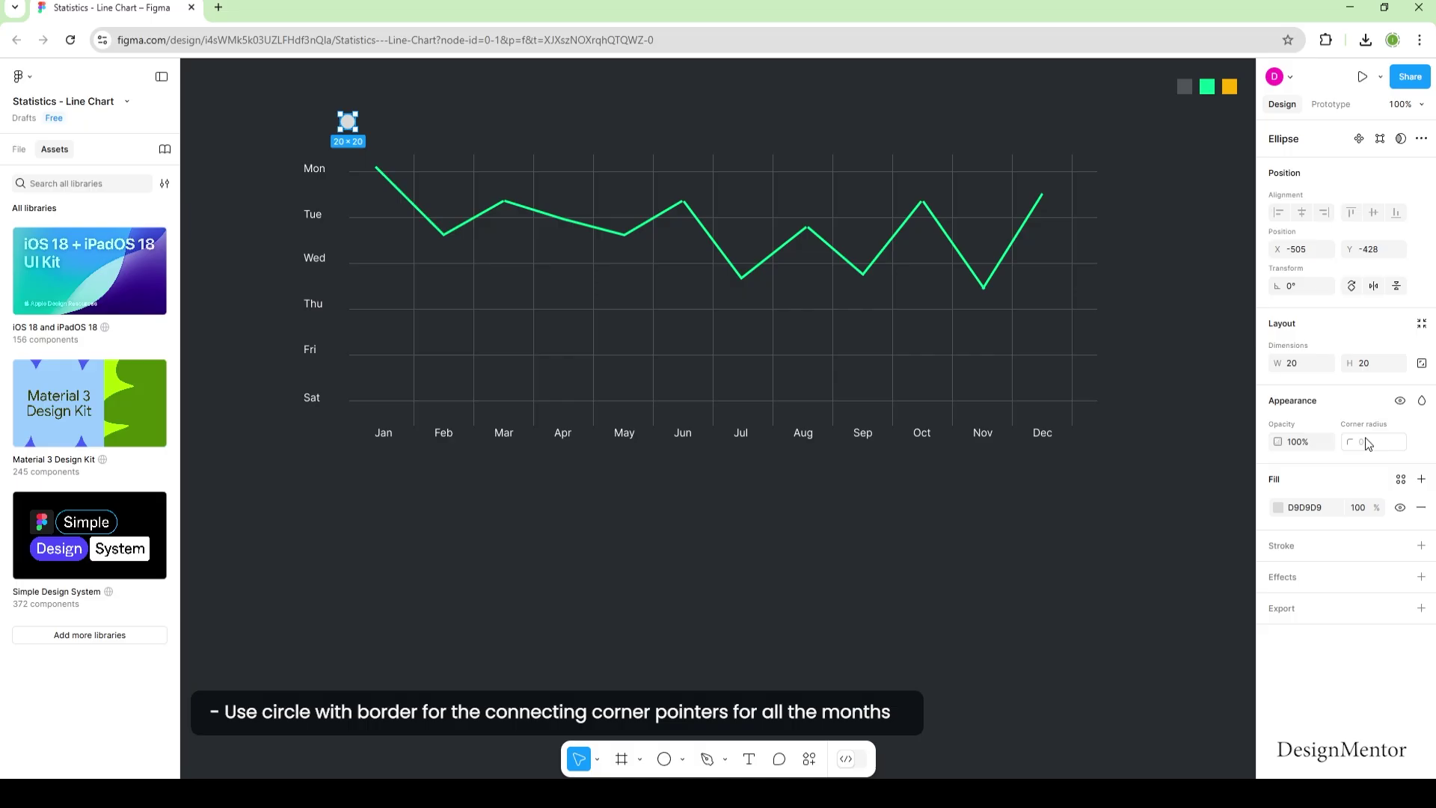
Step: Remove the circle's fill and give it a stroke of weight 3 in the green swatch's colour
{"action": "left_click", "coordinate": [1421, 545]}
{"action": "left_click", "coordinate": [1421, 507]}
{"action": "left_click", "coordinate": [1278, 539]}
{"action": "left_click", "coordinate": [1098, 653]}
{"action": "left_click", "coordinate": [1207, 86]}
{"action": "left_click", "coordinate": [1359, 576]}
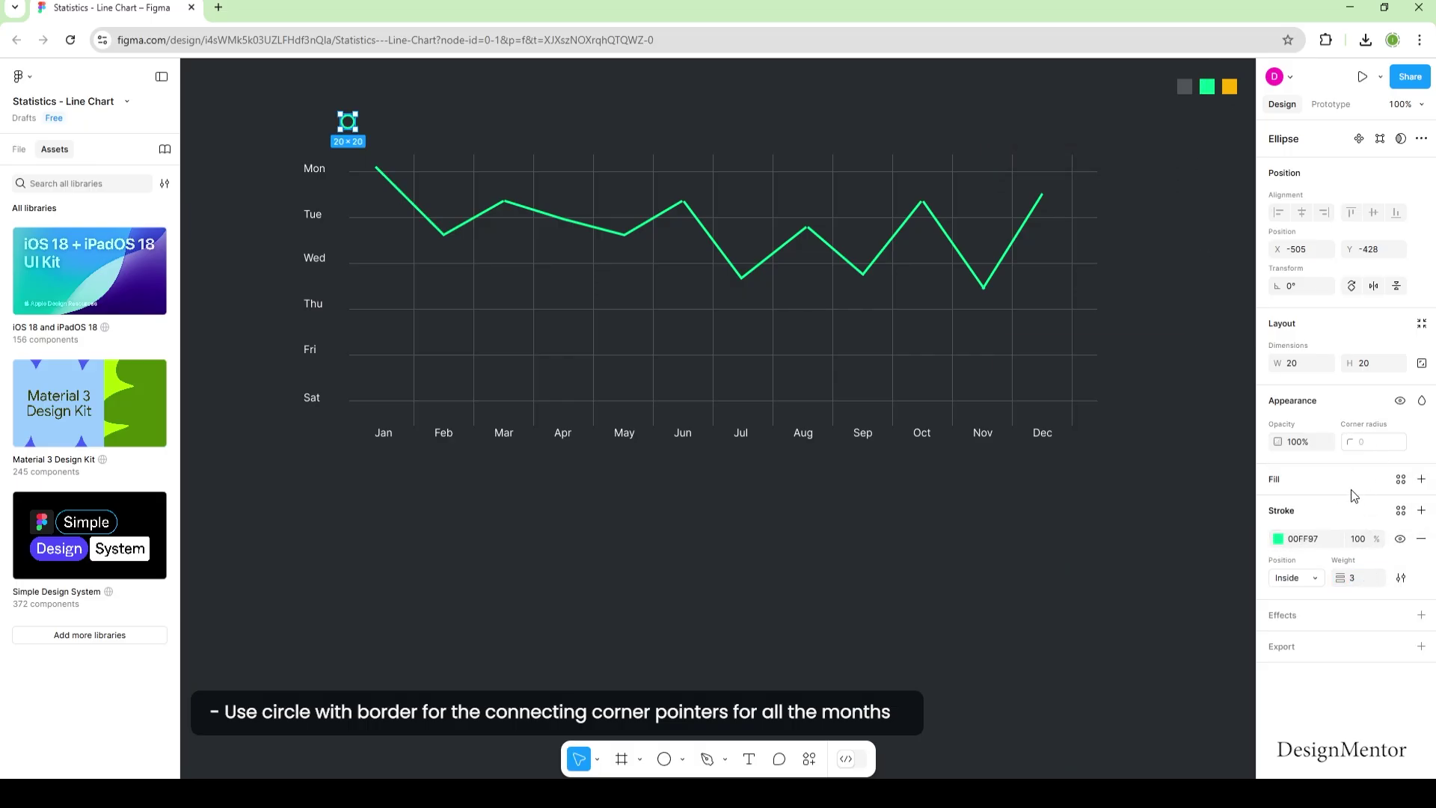
Step: Add a fill to the circle using the dark canvas colour 282B30
{"action": "left_click", "coordinate": [1420, 479]}
{"action": "left_click", "coordinate": [1278, 507]}
{"action": "left_click", "coordinate": [1240, 409]}
{"action": "left_click", "coordinate": [1088, 182]}
Step: Move the circle onto the green line's starting point at Jan, at X -466 and Y -366
{"action": "left_click", "coordinate": [349, 122]}
{"action": "key", "text": "shift+Down"}
{"action": "key", "text": "shift+Down"}
{"action": "key", "text": "shift+Down"}
{"action": "key", "text": "shift+Down"}
{"action": "key", "text": "shift+Down"}
{"action": "key", "text": "shift+Right"}
{"action": "key", "text": "shift+Right"}
{"action": "key", "text": "shift+Right"}
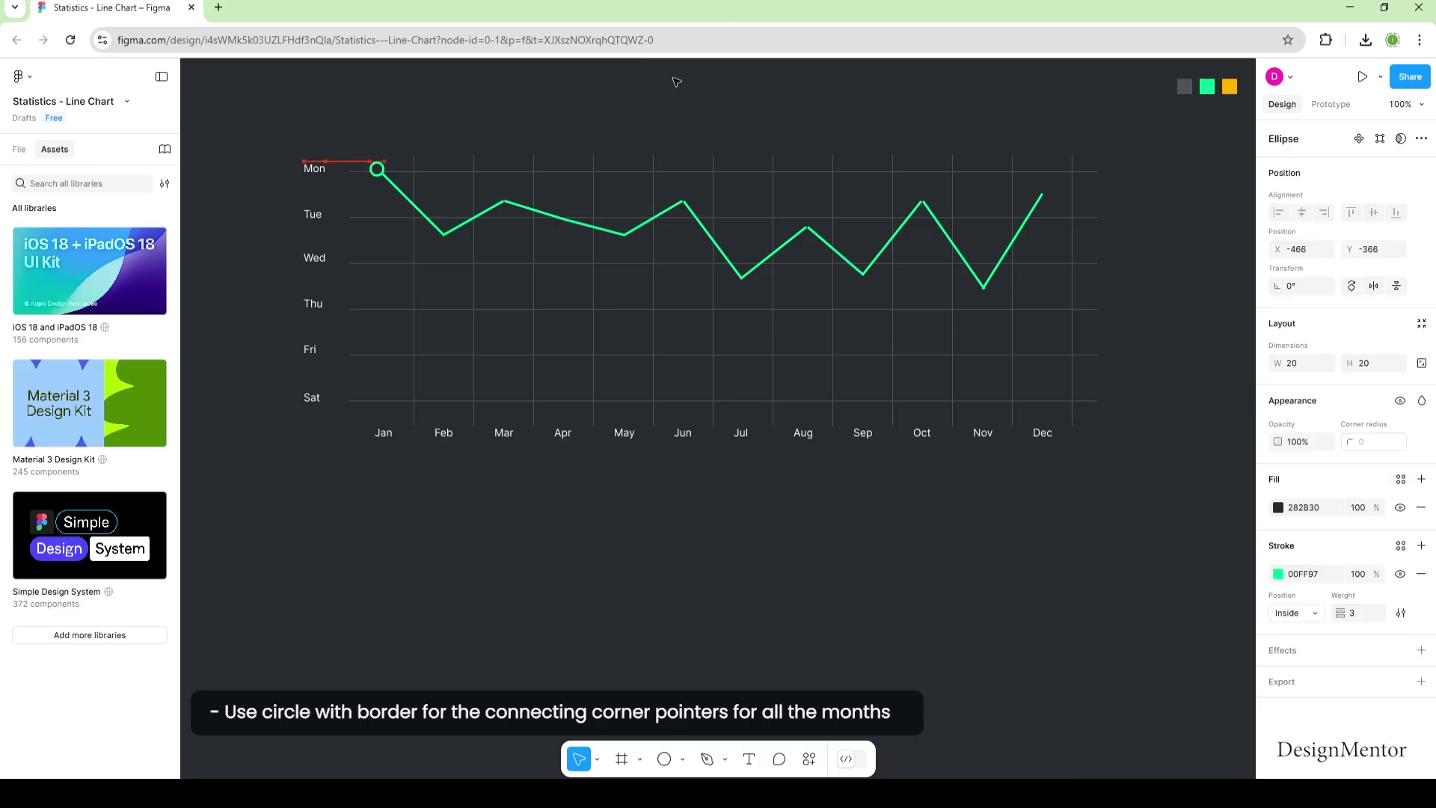
Step: Nudge the Jan circle so it is centred on the green line's starting point, and deselect it
{"action": "key", "text": "Down"}
{"action": "key", "text": "Down"}
{"action": "left_click", "coordinate": [454, 140]}
Step: Copy the Jan circle, paste it, and move the copy onto the green line's corner at Feb
{"action": "left_click", "coordinate": [384, 173]}
{"action": "right_click", "coordinate": [379, 172]}
{"action": "left_click", "coordinate": [391, 178]}
{"action": "key", "text": "ctrl+v"}
{"action": "key", "text": "shift+Down"}
{"action": "key", "text": "shift+Down"}
{"action": "key", "text": "shift+Down"}
{"action": "key", "text": "shift+Down"}
{"action": "key", "text": "shift+Down"}
{"action": "key", "text": "shift+Right"}
{"action": "key", "text": "shift+Right"}
{"action": "key", "text": "shift+Right"}
{"action": "key", "text": "shift+Right"}
{"action": "key", "text": "shift+Down"}
{"action": "key", "text": "Right"}
{"action": "key", "text": "Right"}
{"action": "key", "text": "Right"}
Step: Duplicate the Feb circle and move the copy onto the green line's corner at Mar, at X -297 and Y -323
{"action": "key", "text": "ctrl+d"}
{"action": "key", "text": "shift+Up"}
{"action": "key", "text": "shift+Up"}
{"action": "key", "text": "shift+Up"}
{"action": "key", "text": "shift+Up"}
{"action": "key", "text": "shift+Right"}
{"action": "key", "text": "shift+Right"}
{"action": "key", "text": "shift+Right"}
{"action": "key", "text": "shift+Right"}
{"action": "key", "text": "shift+Right"}
{"action": "key", "text": "shift+Right"}
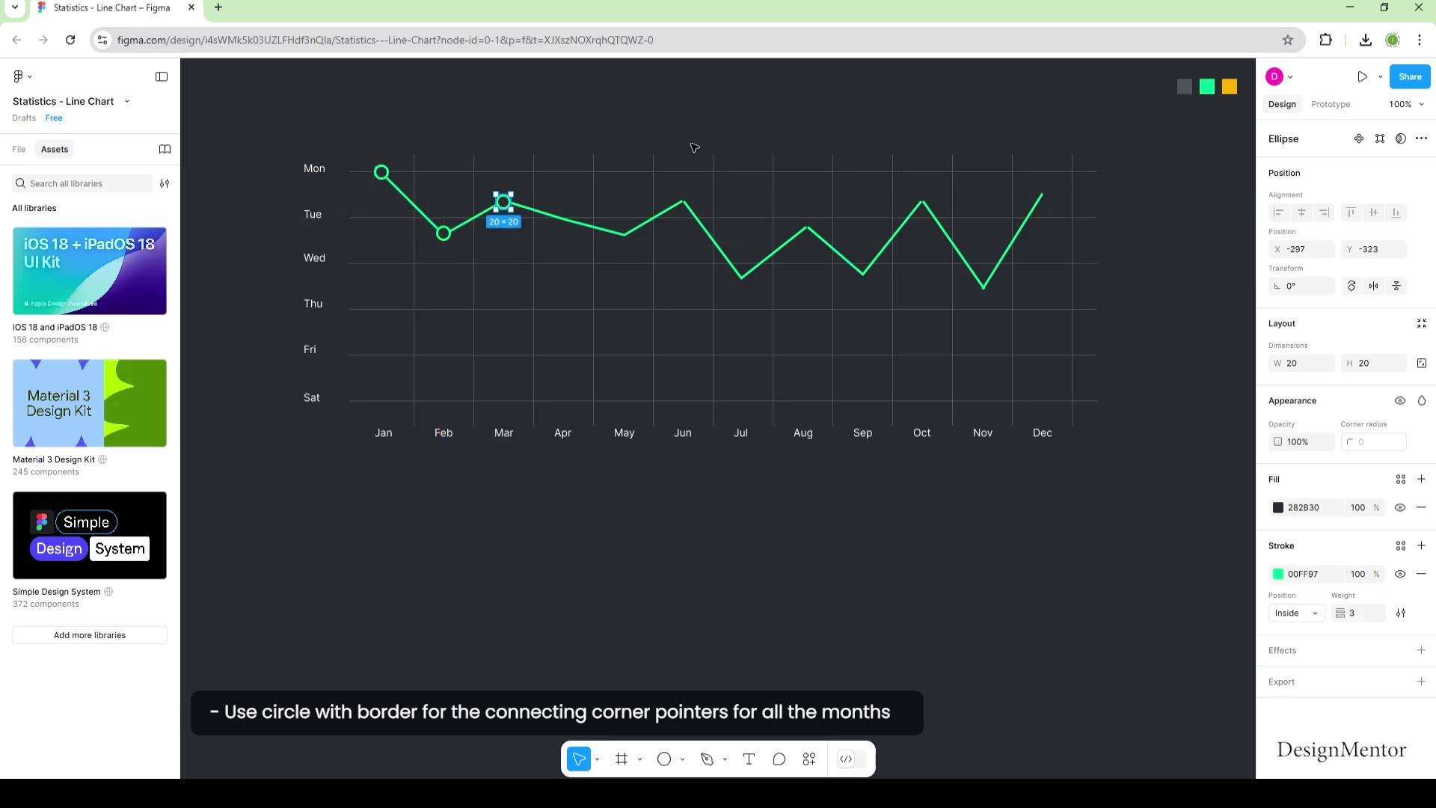
Step: Duplicate the Mar circle and move the copy onto the green line at Apr, at X -218 and Y -303
{"action": "key", "text": "ctrl+d"}
{"action": "key", "text": "shift+Right"}
{"action": "key", "text": "shift+Right"}
{"action": "key", "text": "shift+Right"}
{"action": "key", "text": "shift+Right"}
{"action": "key", "text": "shift+Right"}
{"action": "key", "text": "shift+Right"}
{"action": "key", "text": "shift+Right"}
{"action": "key", "text": "shift+Right"}
{"action": "key", "text": "Left"}
{"action": "key", "text": "shift+Down"}
{"action": "key", "text": "shift+Down"}
{"action": "key", "text": "Down"}
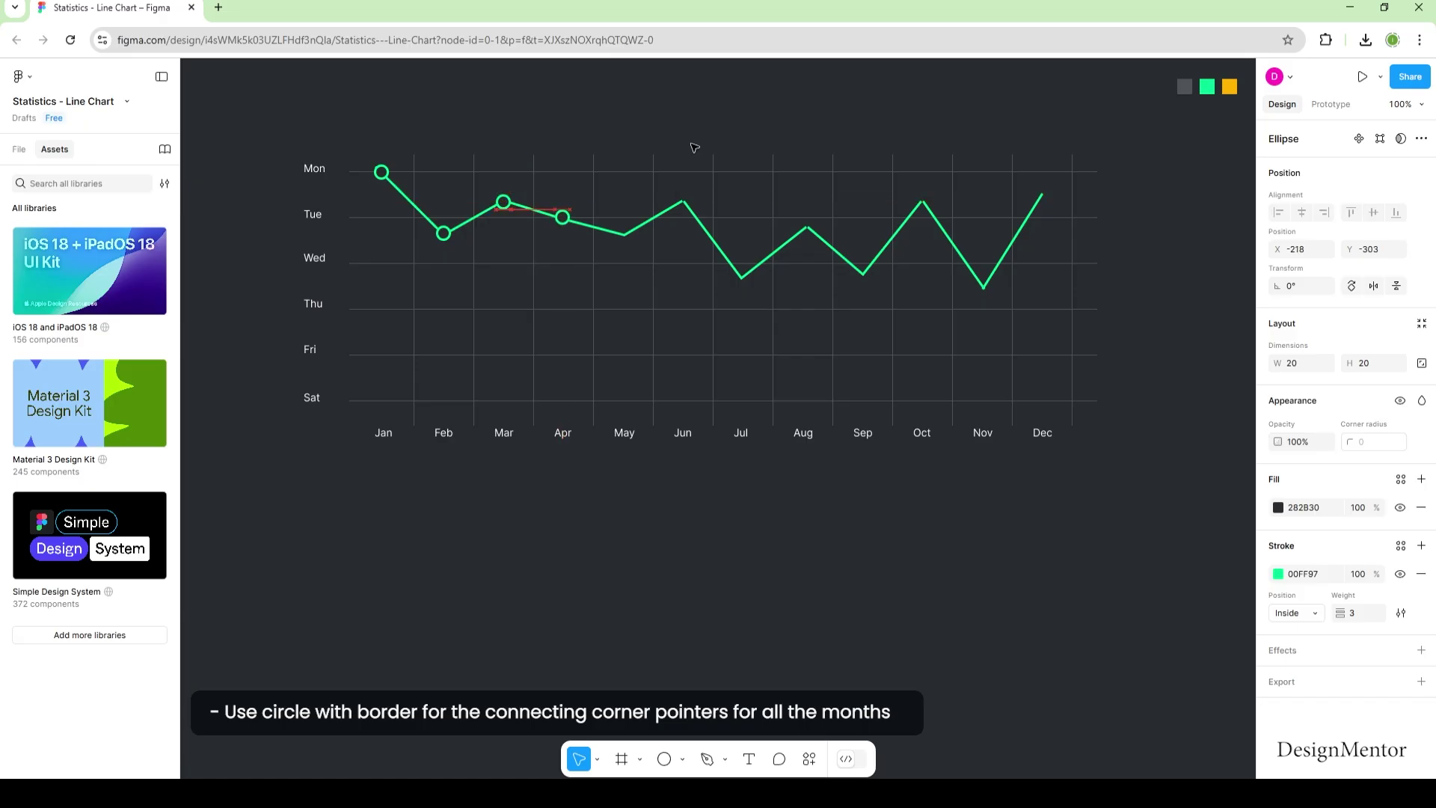
Step: Duplicate the Apr circle and move the copy onto the green line's corner at May
{"action": "key", "text": "ctrl+d"}
{"action": "key", "text": "shift+Right"}
{"action": "key", "text": "shift+Right"}
{"action": "key", "text": "shift+Right"}
{"action": "key", "text": "shift+Right"}
{"action": "key", "text": "shift+Right"}
{"action": "key", "text": "shift+Right"}
{"action": "key", "text": "shift+Right"}
{"action": "key", "text": "shift+Right"}
{"action": "key", "text": "shift+Down"}
{"action": "key", "text": "shift+Down"}
{"action": "key", "text": "Right"}
{"action": "key", "text": "Right"}
{"action": "key", "text": "Right"}
{"action": "key", "text": "Down"}
Step: Duplicate the May circle and move the copy onto the green line's peak at Jun
{"action": "key", "text": "ctrl+d"}
{"action": "key", "text": "shift+Right"}
{"action": "key", "text": "shift+Right"}
{"action": "key", "text": "shift+Right"}
{"action": "key", "text": "shift+Right"}
{"action": "key", "text": "shift+Right"}
{"action": "key", "text": "shift+Right"}
{"action": "key", "text": "shift+Right"}
{"action": "key", "text": "shift+Right"}
{"action": "key", "text": "shift+Up"}
{"action": "key", "text": "shift+Up"}
{"action": "key", "text": "shift+Up"}
{"action": "key", "text": "shift+Up"}
{"action": "key", "text": "Left"}
{"action": "key", "text": "Up"}
{"action": "key", "text": "Up"}
{"action": "key", "text": "Up"}
Step: Duplicate the Jun circle and move the copy down onto the green line's low point at Jul
{"action": "key", "text": "ctrl+d"}
{"action": "key", "text": "shift+Right"}
{"action": "key", "text": "shift+Right"}
{"action": "key", "text": "shift+Right"}
{"action": "key", "text": "shift+Right"}
{"action": "key", "text": "shift+Right"}
{"action": "key", "text": "shift+Right"}
{"action": "key", "text": "shift+Right"}
{"action": "key", "text": "shift+Right"}
{"action": "key", "text": "Left"}
{"action": "key", "text": "shift+Down"}
{"action": "key", "text": "shift+Down"}
{"action": "key", "text": "shift+Down"}
{"action": "key", "text": "shift+Down"}
{"action": "key", "text": "shift+Down"}
{"action": "key", "text": "shift+Down"}
{"action": "key", "text": "Down"}
Step: Duplicate the Jul circle and move the copy onto the green line's peak at Aug, at X 108 and Y -287
{"action": "key", "text": "ctrl+d"}
{"action": "key", "text": "Left"}
{"action": "key", "text": "Left"}
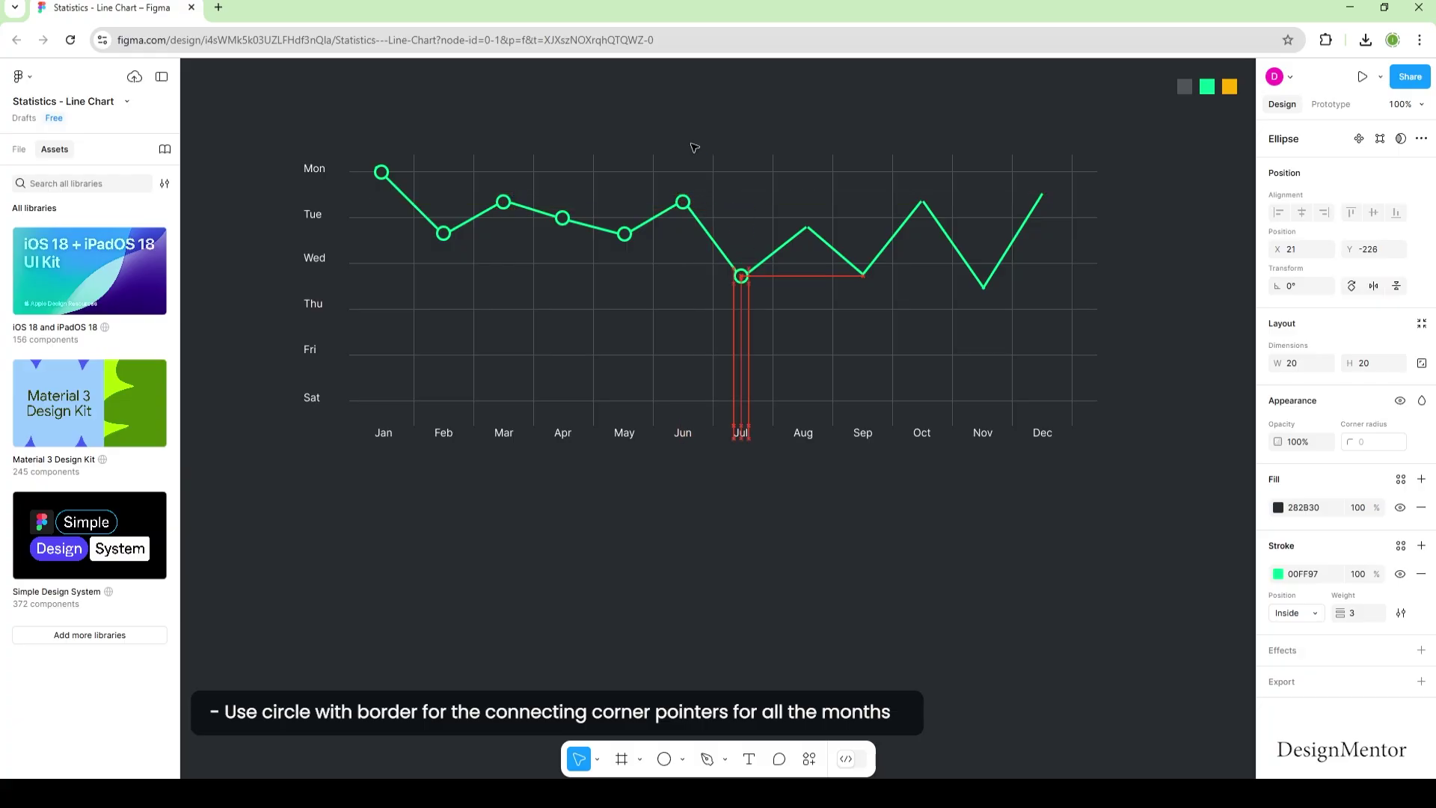
{"action": "key", "text": "shift+Up"}
{"action": "key", "text": "shift+Up"}
{"action": "key", "text": "shift+Up"}
{"action": "key", "text": "Up"}
{"action": "key", "text": "Up"}
{"action": "key", "text": "Up"}
{"action": "key", "text": "shift+Right"}
{"action": "key", "text": "shift+Right"}
{"action": "key", "text": "shift+Right"}
{"action": "key", "text": "shift+Right"}
{"action": "key", "text": "shift+Right"}
{"action": "key", "text": "shift+Right"}
{"action": "key", "text": "shift+Right"}
{"action": "key", "text": "shift+Right"}
{"action": "key", "text": "Right"}
{"action": "key", "text": "Right"}
{"action": "key", "text": "Right"}
{"action": "key", "text": "Right"}
{"action": "key", "text": "Right"}
{"action": "key", "text": "Right"}
{"action": "key", "text": "Right"}
{"action": "key", "text": "shift+Up"}
{"action": "key", "text": "shift+Up"}
{"action": "key", "text": "Up"}
{"action": "key", "text": "Up"}
{"action": "key", "text": "Up"}
{"action": "key", "text": "Left"}
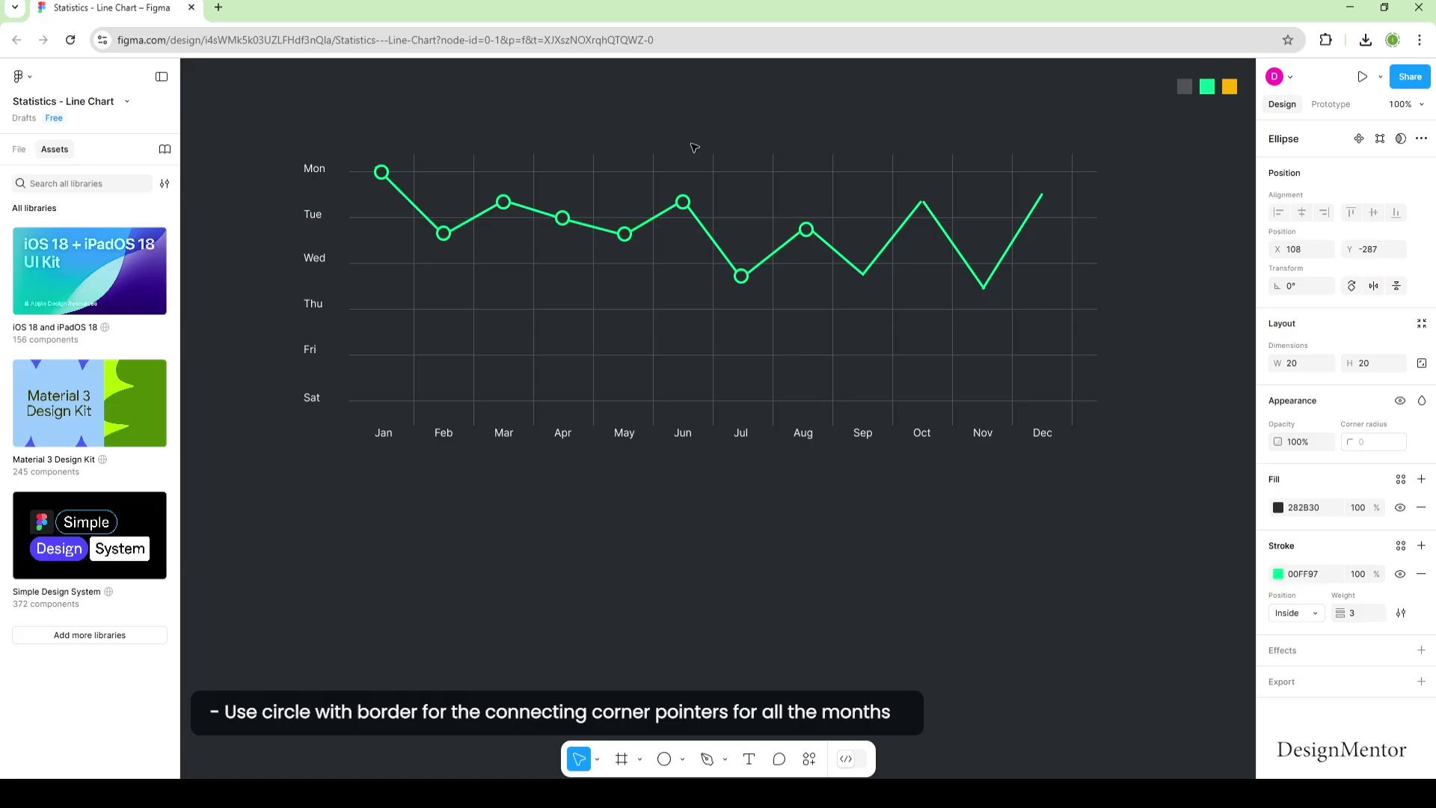
Step: Duplicate the Aug circle and move the copy down onto the green line's low point at Sep
{"action": "key", "text": "shift+Right"}
{"action": "key", "text": "shift+Right"}
{"action": "key", "text": "shift+Right"}
{"action": "key", "text": "shift+Right"}
{"action": "key", "text": "shift+Down"}
{"action": "key", "text": "shift+Down"}
{"action": "key", "text": "shift+Down"}
{"action": "key", "text": "shift+Down"}
{"action": "key", "text": "Left"}
{"action": "key", "text": "Left"}
Step: Duplicate the Sep circle and move the copy up onto the green line's peak at Oct
{"action": "key", "text": "ctrl+d"}
{"action": "key", "text": "shift+Right"}
{"action": "key", "text": "shift+Right"}
{"action": "key", "text": "shift+Right"}
{"action": "key", "text": "shift+Right"}
{"action": "key", "text": "shift+Right"}
{"action": "key", "text": "shift+Right"}
{"action": "key", "text": "shift+Right"}
{"action": "key", "text": "shift+Up"}
{"action": "key", "text": "shift+Up"}
{"action": "key", "text": "shift+Up"}
{"action": "key", "text": "shift+Up"}
{"action": "key", "text": "shift+Up"}
{"action": "key", "text": "shift+Up"}
{"action": "key", "text": "shift+Up"}
{"action": "key", "text": "shift+Up"}
{"action": "key", "text": "shift+Up"}
{"action": "key", "text": "shift+Right"}
{"action": "key", "text": "Up"}
{"action": "key", "text": "Right"}
{"action": "key", "text": "Right"}
Step: Duplicate the Oct circle and move the copy down onto the green line's low point at Nov
{"action": "key", "text": "ctrl+d"}
{"action": "key", "text": "shift+Right"}
{"action": "key", "text": "shift+Right"}
{"action": "key", "text": "shift+Right"}
{"action": "key", "text": "shift+Right"}
{"action": "key", "text": "shift+Right"}
{"action": "key", "text": "shift+Right"}
{"action": "key", "text": "shift+Right"}
{"action": "key", "text": "shift+Down"}
{"action": "key", "text": "shift+Down"}
{"action": "key", "text": "shift+Down"}
{"action": "key", "text": "shift+Down"}
{"action": "key", "text": "shift+Down"}
{"action": "key", "text": "shift+Down"}
{"action": "key", "text": "shift+Down"}
{"action": "key", "text": "shift+Down"}
{"action": "key", "text": "shift+Down"}
{"action": "key", "text": "shift+Down"}
{"action": "key", "text": "shift+Down"}
Step: Duplicate the Nov circle and move the copy onto the green line's end at Dec, at X 425 and Y -333
{"action": "key", "text": "ctrl+d"}
{"action": "key", "text": "shift+Right"}
{"action": "key", "text": "shift+Right"}
{"action": "key", "text": "shift+Right"}
{"action": "key", "text": "shift+Right"}
{"action": "key", "text": "shift+Up"}
{"action": "key", "text": "shift+Up"}
{"action": "key", "text": "shift+Up"}
{"action": "key", "text": "shift+Up"}
{"action": "key", "text": "shift+Up"}
{"action": "key", "text": "shift+Up"}
{"action": "key", "text": "shift+Up"}
{"action": "key", "text": "shift+Up"}
{"action": "key", "text": "shift+Right"}
{"action": "key", "text": "shift+Right"}
{"action": "key", "text": "shift+Right"}
{"action": "key", "text": "shift+Up"}
{"action": "key", "text": "shift+Up"}
{"action": "key", "text": "shift+Up"}
{"action": "key", "text": "shift+Right"}
{"action": "key", "text": "Up"}
{"action": "key", "text": "Up"}
{"action": "key", "text": "Up"}
{"action": "key", "text": "Up"}
{"action": "key", "text": "Up"}
{"action": "key", "text": "Up"}
{"action": "key", "text": "Up"}
{"action": "key", "text": "Up"}
{"action": "key", "text": "Up"}
{"action": "key", "text": "Up"}
{"action": "key", "text": "Up"}
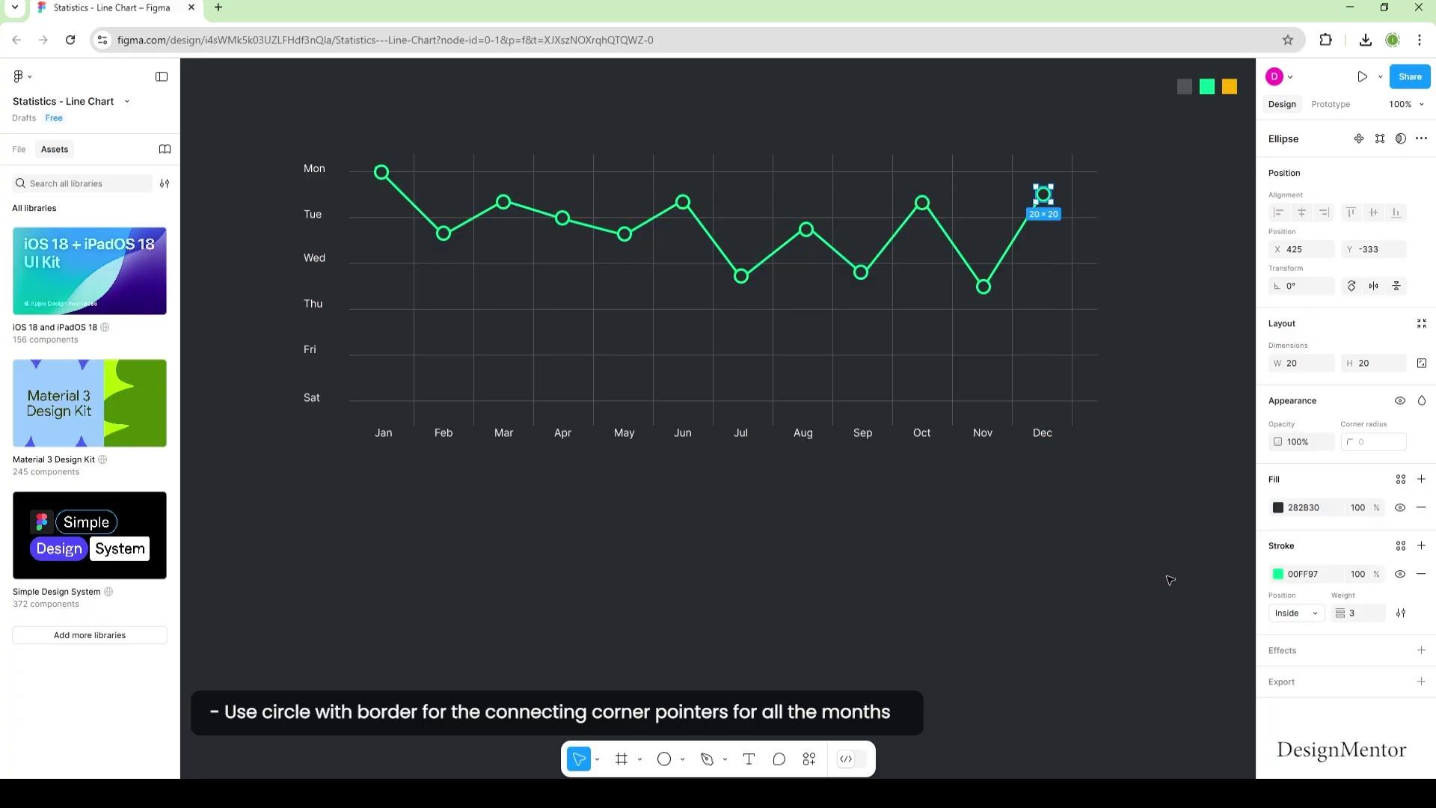
{"action": "left_click", "coordinate": [1170, 579]}
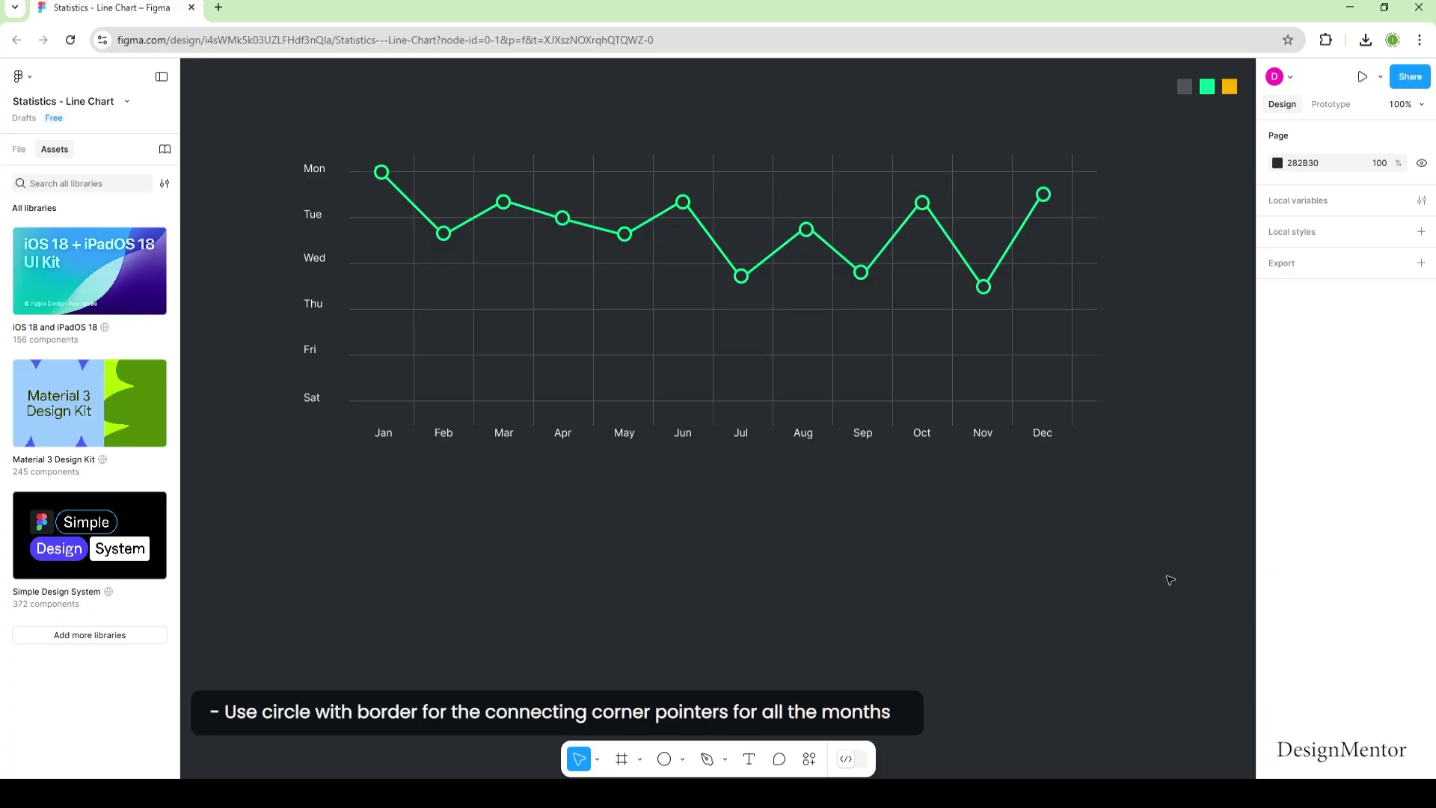
Step: Draw connected Line segments for Growth Rate from Fri at Jan, with peaks at Feb and Apr and lows at Mar and May, to Aug
{"action": "key", "text": "i"}
{"action": "left_click", "coordinate": [1229, 87]}
{"action": "left_click", "coordinate": [691, 762]}
{"action": "left_click", "coordinate": [687, 623]}
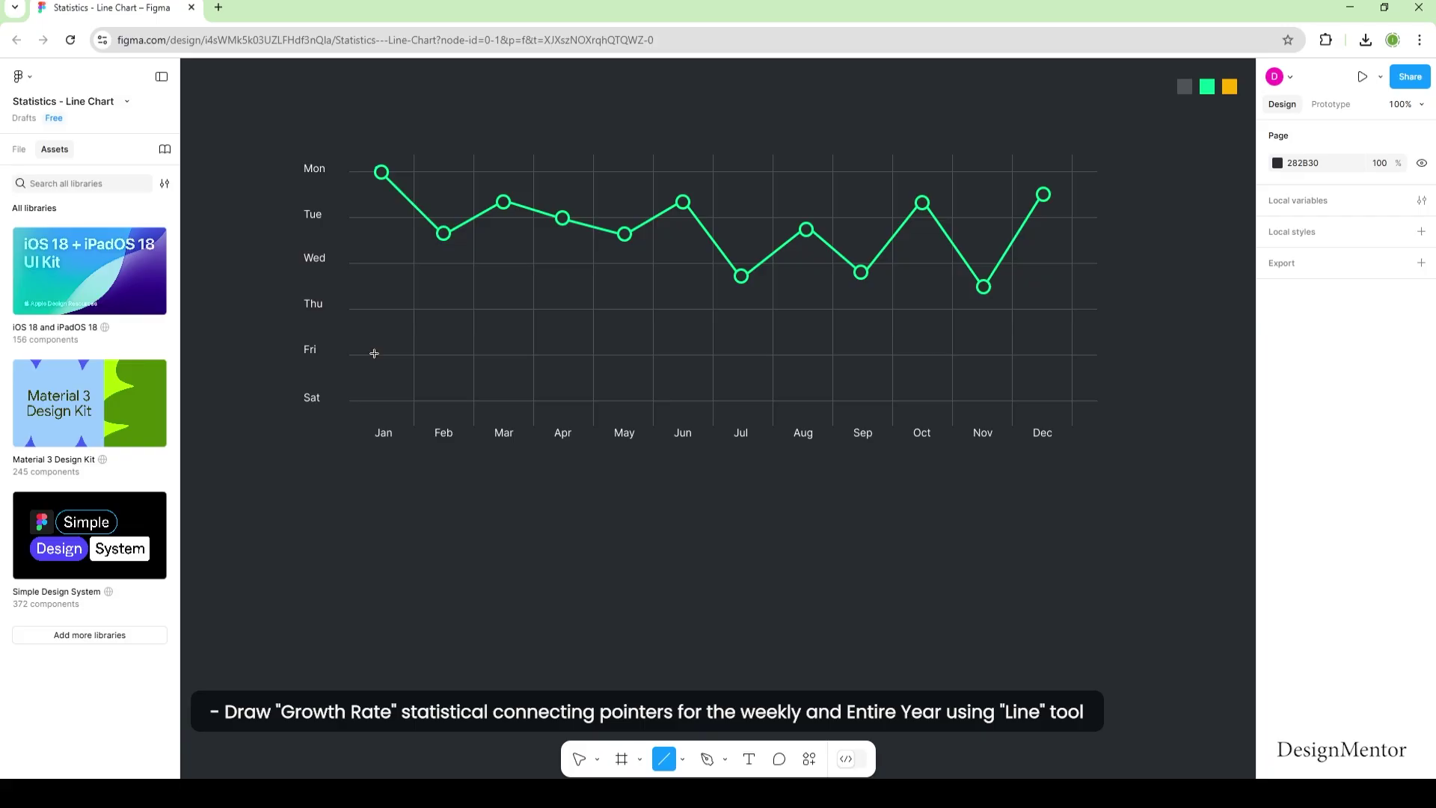
{"action": "mouse_move", "coordinate": [374, 348]}
{"action": "left_mouse_down"}
{"action": "mouse_move", "coordinate": [443, 189]}
{"action": "mouse_move", "coordinate": [513, 311]}
{"action": "mouse_move", "coordinate": [504, 338]}
{"action": "left_mouse_up"}
{"action": "left_click_drag", "start_coordinate": [504, 338], "coordinate": [806, 285]}
Step: Continue the Growth Rate line from Aug with segments up to Sep, down to Oct, up to Nov and down to Dec below Fri
{"action": "key", "text": "l"}
{"action": "key", "text": "l"}
{"action": "key", "text": "l"}
{"action": "key", "text": "l"}
{"action": "key", "text": "l"}
{"action": "left_click_drag", "start_coordinate": [806, 285], "coordinate": [1044, 368]}
{"action": "key", "text": "l"}
{"action": "key", "text": "l"}
{"action": "key", "text": "l"}
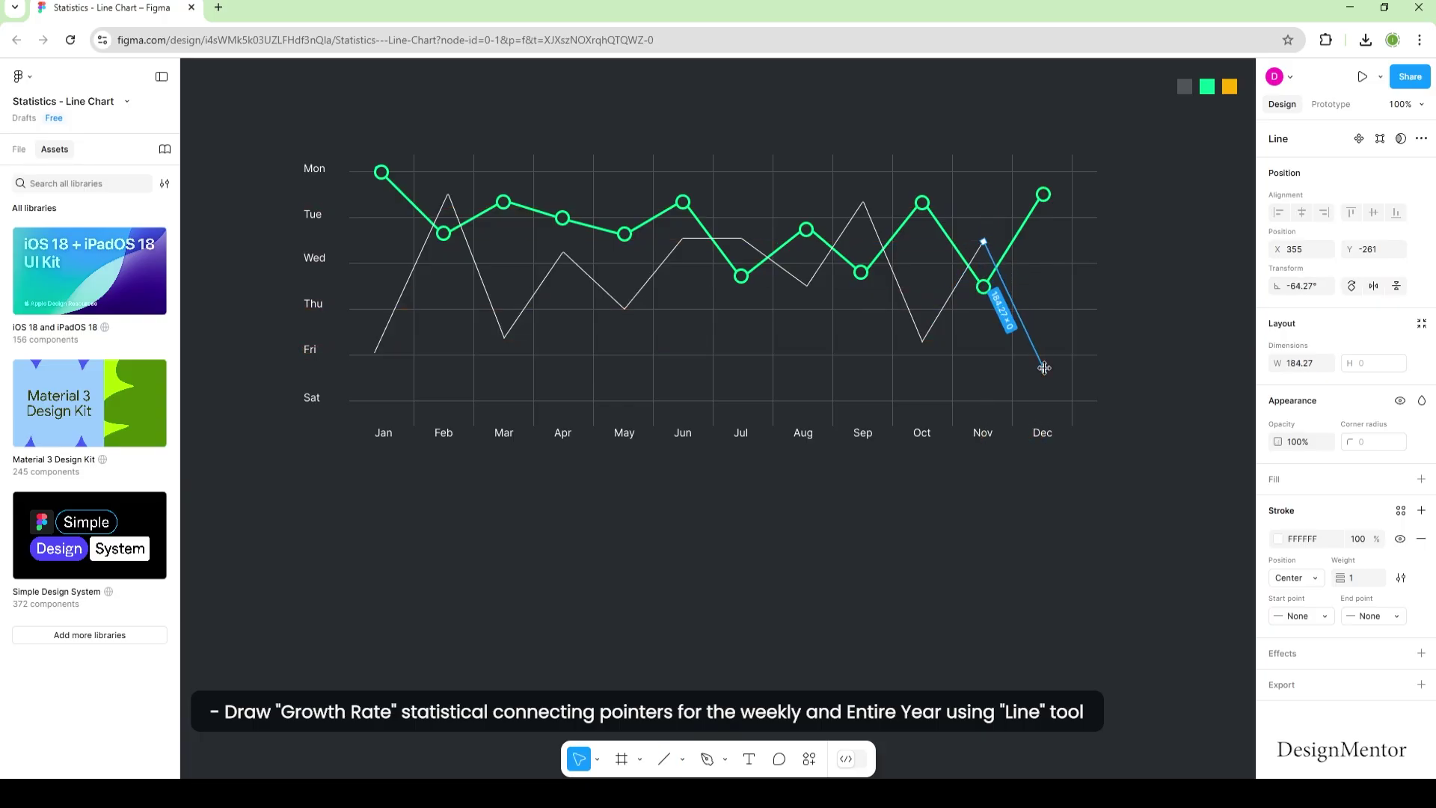
{"action": "key", "text": "l"}
Step: Colour all the Growth Rate line segments orange FFB300 by sampling the orange swatch
{"action": "key", "text": "v"}
{"action": "left_click", "coordinate": [935, 320], "text": "shift"}
{"action": "left_click", "coordinate": [874, 226], "text": "shift"}
{"action": "left_click", "coordinate": [822, 262], "text": "shift"}
{"action": "left_click", "coordinate": [794, 281], "text": "shift"}
{"action": "left_click", "coordinate": [700, 240], "text": "shift"}
{"action": "left_click", "coordinate": [658, 268], "text": "shift"}
{"action": "left_click", "coordinate": [608, 293], "text": "shift"}
{"action": "left_click", "coordinate": [536, 291], "text": "shift"}
{"action": "left_click", "coordinate": [488, 292], "text": "shift"}
{"action": "left_click", "coordinate": [406, 287], "text": "shift"}
{"action": "key", "text": "i"}
{"action": "left_click", "coordinate": [1229, 86]}
Step: Set the stroke weight of the Growth Rate line segments to 3
{"action": "left_click", "coordinate": [1372, 614]}
{"action": "type", "text": "3"}
{"action": "key", "text": "Return"}
{"action": "left_click", "coordinate": [1103, 619]}
Step: Duplicate the green Jan circle and move the copy down to the orange line's start, at X -460 and Y -126
{"action": "left_click", "coordinate": [381, 172]}
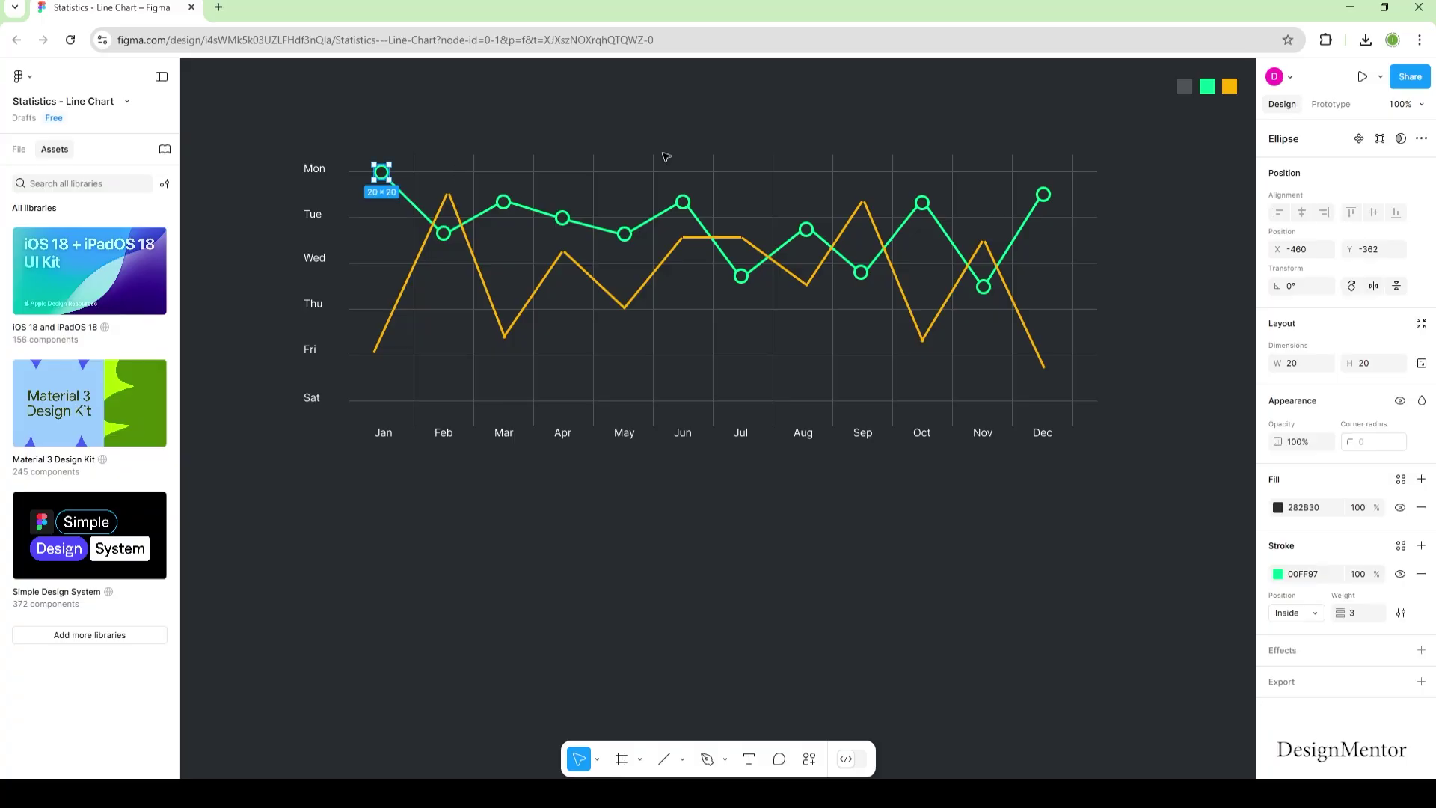
{"action": "key", "text": "shift+Down"}
{"action": "key", "text": "shift+Down"}
{"action": "key", "text": "shift+Down"}
{"action": "key", "text": "shift+Down"}
{"action": "key", "text": "shift+Down"}
{"action": "key", "text": "shift+Down"}
{"action": "key", "text": "shift+Down"}
{"action": "key", "text": "shift+Down"}
{"action": "key", "text": "shift+Down"}
{"action": "key", "text": "shift+Down"}
{"action": "key", "text": "shift+Down"}
{"action": "key", "text": "shift+Down"}
{"action": "key", "text": "shift+Down"}
{"action": "key", "text": "shift+Down"}
{"action": "key", "text": "shift+Down"}
{"action": "key", "text": "shift+Down"}
{"action": "key", "text": "shift+Down"}
{"action": "key", "text": "shift+Down"}
{"action": "key", "text": "shift+Down"}
{"action": "key", "text": "shift+Down"}
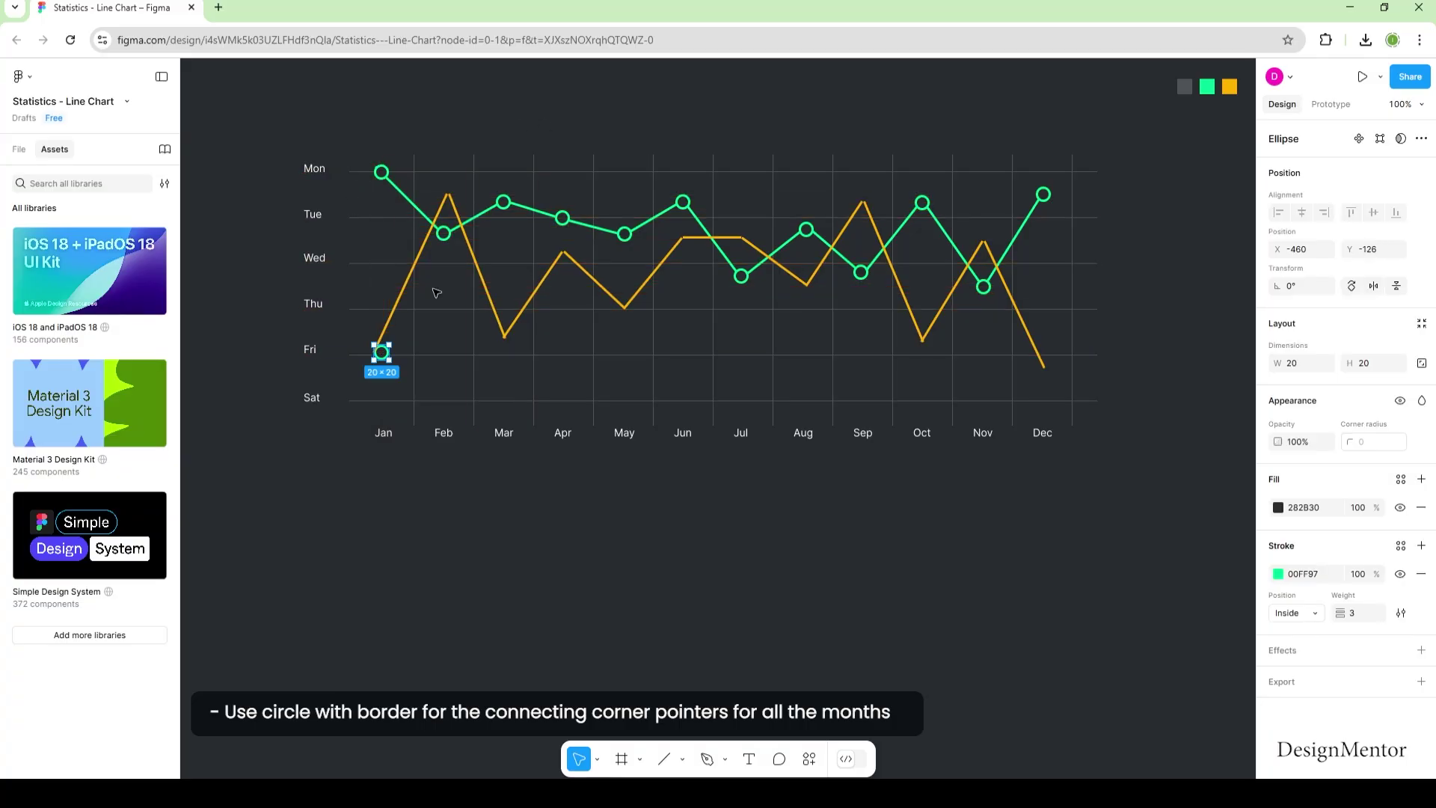
Step: Move the Jan end of the first orange segment to the centre of the new circle
{"action": "left_click", "coordinate": [394, 323]}
{"action": "left_click_drag", "start_coordinate": [374, 353], "coordinate": [382, 352]}
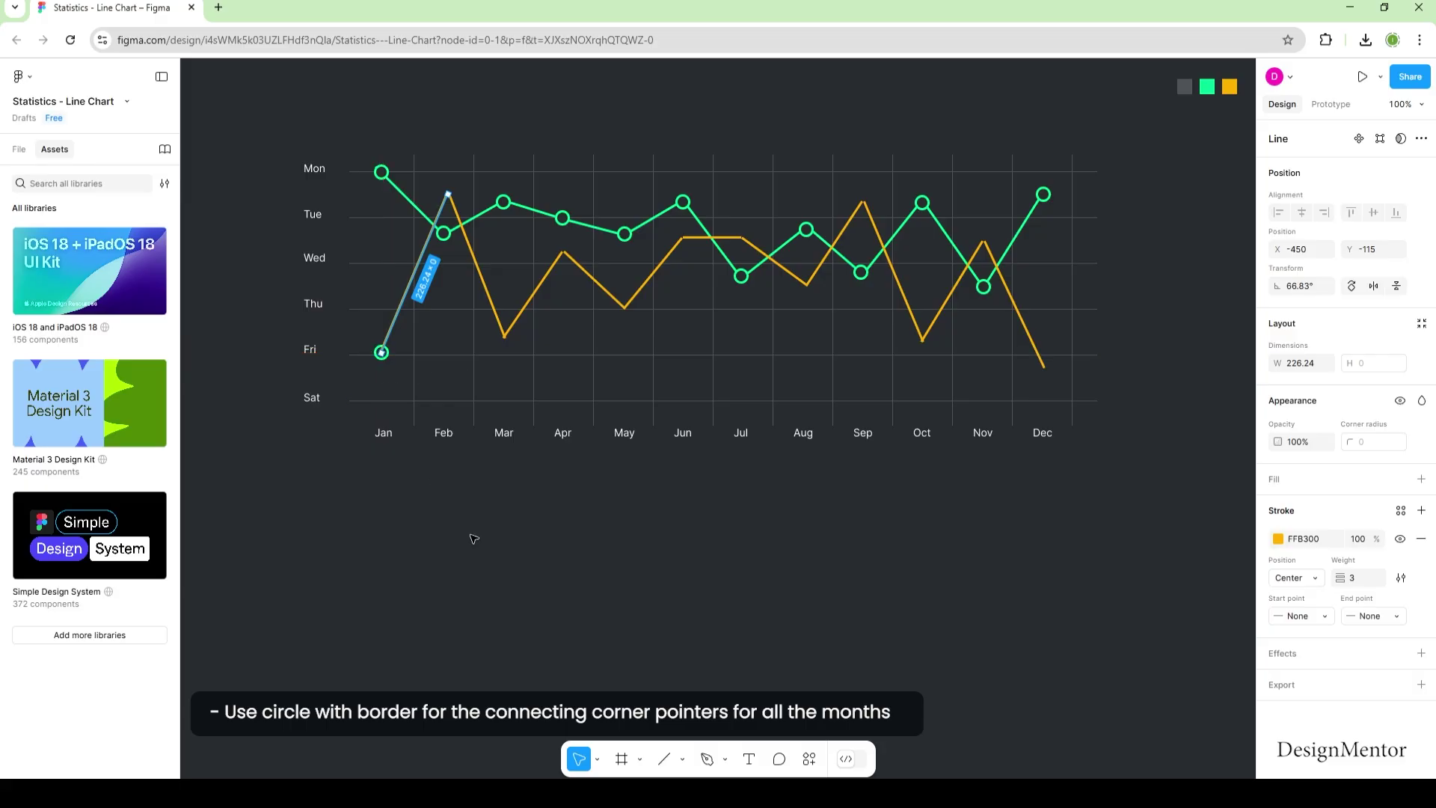
{"action": "left_click", "coordinate": [472, 537]}
Step: Change the stroke of the lower Jan circle to orange FFB300, sampled from the orange swatch, and keep the circle selected
{"action": "left_click", "coordinate": [385, 355]}
{"action": "left_click", "coordinate": [1278, 573]}
{"action": "left_click", "coordinate": [1097, 653]}
{"action": "left_click", "coordinate": [1229, 86]}
{"action": "key", "text": "Escape"}
{"action": "left_click", "coordinate": [1054, 576]}
{"action": "left_click", "coordinate": [381, 352]}
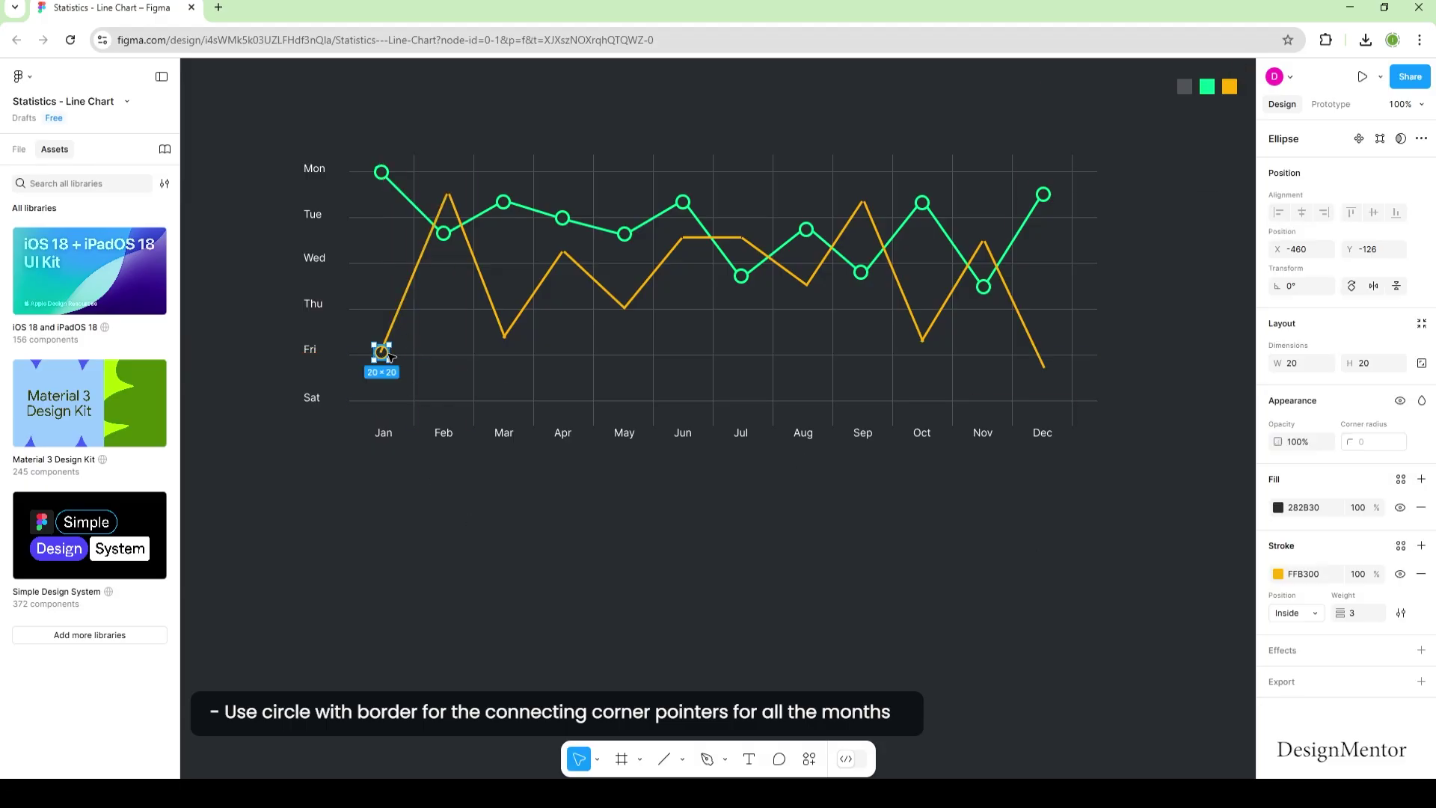
Step: Bring the orange Jan circle to the front so it covers the end of the orange line, and deselect it
{"action": "right_click", "coordinate": [388, 359]}
{"action": "left_click", "coordinate": [428, 410]}
{"action": "left_click", "coordinate": [561, 519]}
Step: Duplicate the orange Jan circle and move the copy onto the orange line's Feb peak, at X -371 and Y -335
{"action": "left_click", "coordinate": [383, 353]}
{"action": "right_click", "coordinate": [387, 356]}
{"action": "left_click", "coordinate": [419, 305]}
{"action": "key", "text": "ctrl+v"}
{"action": "key", "text": "shift+Up"}
{"action": "key", "text": "shift+Up"}
{"action": "key", "text": "shift+Up"}
{"action": "key", "text": "shift+Up"}
{"action": "key", "text": "shift+Up"}
{"action": "key", "text": "shift+Up"}
{"action": "key", "text": "shift+Up"}
{"action": "key", "text": "shift+Up"}
{"action": "key", "text": "shift+Up"}
{"action": "key", "text": "shift+Up"}
{"action": "key", "text": "shift+Up"}
{"action": "key", "text": "shift+Up"}
{"action": "key", "text": "shift+Up"}
{"action": "key", "text": "shift+Up"}
{"action": "key", "text": "shift+Up"}
{"action": "key", "text": "shift+Up"}
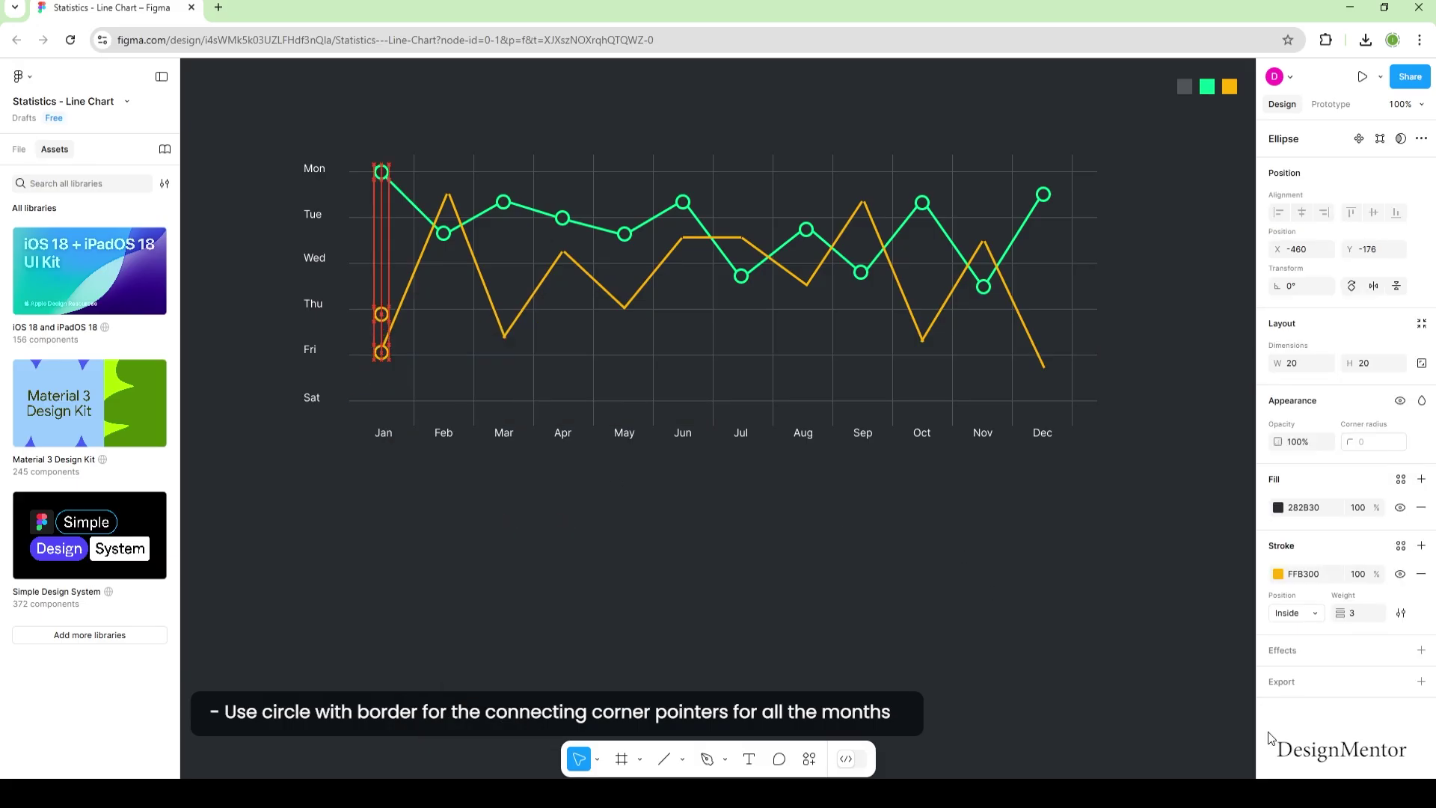
{"action": "key", "text": "shift+Right"}
{"action": "key", "text": "shift+Right"}
{"action": "key", "text": "shift+Right"}
{"action": "key", "text": "shift+Right"}
{"action": "key", "text": "shift+Right"}
{"action": "key", "text": "shift+Right"}
{"action": "key", "text": "shift+Right"}
{"action": "key", "text": "shift+Right"}
{"action": "key", "text": "shift+Up"}
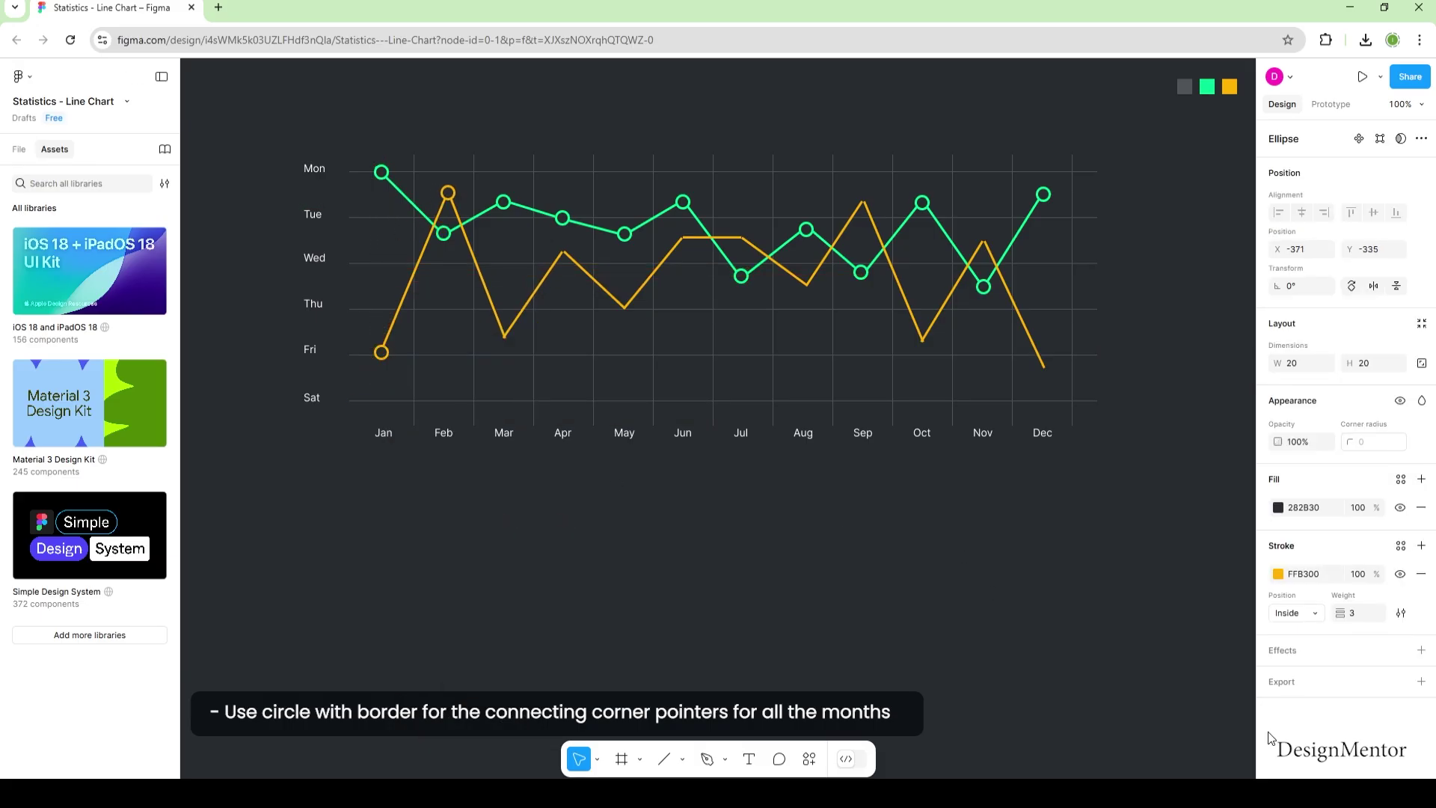
Step: Duplicate the orange Feb circle and move the copy down onto the orange line's low point at Mar
{"action": "key", "text": "ctrl+d"}
{"action": "key", "text": "shift+Down"}
{"action": "key", "text": "shift+Down"}
{"action": "key", "text": "shift+Down"}
{"action": "key", "text": "shift+Down"}
{"action": "key", "text": "shift+Down"}
{"action": "key", "text": "shift+Down"}
{"action": "key", "text": "shift+Down"}
{"action": "key", "text": "shift+Down"}
{"action": "key", "text": "shift+Down"}
{"action": "key", "text": "shift+Down"}
{"action": "key", "text": "shift+Down"}
{"action": "key", "text": "shift+Down"}
{"action": "key", "text": "shift+Down"}
{"action": "key", "text": "shift+Down"}
{"action": "key", "text": "shift+Down"}
{"action": "key", "text": "shift+Down"}
{"action": "key", "text": "shift+Down"}
{"action": "key", "text": "shift+Down"}
{"action": "key", "text": "shift+Right"}
{"action": "key", "text": "shift+Right"}
{"action": "key", "text": "shift+Right"}
{"action": "key", "text": "shift+Right"}
{"action": "key", "text": "shift+Right"}
{"action": "key", "text": "shift+Right"}
{"action": "key", "text": "shift+Right"}
Step: Duplicate the orange Mar circle and move the copy up onto the orange line's peak at Apr
{"action": "key", "text": "ctrl+d"}
{"action": "key", "text": "shift+Up"}
{"action": "key", "text": "shift+Up"}
{"action": "key", "text": "shift+Up"}
{"action": "key", "text": "shift+Up"}
{"action": "key", "text": "shift+Up"}
{"action": "key", "text": "shift+Up"}
{"action": "key", "text": "shift+Up"}
{"action": "key", "text": "shift+Up"}
{"action": "key", "text": "shift+Up"}
{"action": "key", "text": "shift+Up"}
{"action": "key", "text": "shift+Up"}
{"action": "key", "text": "shift+Right"}
{"action": "key", "text": "shift+Right"}
{"action": "key", "text": "shift+Right"}
{"action": "key", "text": "shift+Right"}
{"action": "key", "text": "shift+Right"}
Step: Duplicate the orange Apr circle and move the copy down onto the orange line's low point at May
{"action": "key", "text": "ctrl+d"}
{"action": "key", "text": "shift+Right"}
{"action": "key", "text": "shift+Right"}
{"action": "key", "text": "shift+Right"}
{"action": "key", "text": "shift+Right"}
{"action": "key", "text": "shift+Right"}
{"action": "key", "text": "shift+Right"}
{"action": "key", "text": "shift+Right"}
{"action": "key", "text": "shift+Right"}
{"action": "key", "text": "shift+Down"}
{"action": "key", "text": "shift+Down"}
{"action": "key", "text": "shift+Down"}
{"action": "key", "text": "shift+Down"}
{"action": "key", "text": "shift+Down"}
{"action": "key", "text": "shift+Down"}
{"action": "key", "text": "shift+Down"}
Step: Duplicate the orange May circle and place the copy on the orange line's Jun corner, where the flat segment begins
{"action": "key", "text": "ctrl+d"}
{"action": "key", "text": "shift+Right"}
{"action": "key", "text": "shift+Right"}
{"action": "key", "text": "shift+Right"}
{"action": "key", "text": "shift+Right"}
{"action": "key", "text": "shift+Right"}
{"action": "key", "text": "shift+Right"}
{"action": "key", "text": "shift+Right"}
{"action": "key", "text": "shift+Right"}
{"action": "key", "text": "shift+Up"}
{"action": "key", "text": "shift+Up"}
{"action": "key", "text": "shift+Up"}
{"action": "key", "text": "shift+Up"}
{"action": "key", "text": "shift+Up"}
{"action": "key", "text": "shift+Up"}
{"action": "key", "text": "shift+Up"}
{"action": "key", "text": "shift+Up"}
{"action": "key", "text": "shift+Up"}
{"action": "key", "text": "Down"}
{"action": "key", "text": "Down"}
{"action": "key", "text": "Down"}
Step: Duplicate the orange Jun circle and move the copy horizontally to the Jul end of the flat orange segment
{"action": "key", "text": "ctrl+d"}
{"action": "key", "text": "shift+Right"}
{"action": "key", "text": "shift+Right"}
{"action": "key", "text": "shift+Right"}
{"action": "key", "text": "shift+Right"}
{"action": "key", "text": "shift+Right"}
{"action": "key", "text": "shift+Right"}
{"action": "key", "text": "shift+Right"}
{"action": "key", "text": "Right"}
{"action": "key", "text": "Right"}
{"action": "key", "text": "Right"}
{"action": "key", "text": "Right"}
{"action": "key", "text": "Right"}
{"action": "key", "text": "Right"}
Step: Duplicate the orange Jul circle and move the copy down onto the orange line's low point at Aug
{"action": "key", "text": "ctrl+d"}
{"action": "key", "text": "shift+Right"}
{"action": "key", "text": "shift+Right"}
{"action": "key", "text": "shift+Right"}
{"action": "key", "text": "shift+Right"}
{"action": "key", "text": "shift+Right"}
{"action": "key", "text": "shift+Right"}
{"action": "key", "text": "shift+Right"}
{"action": "key", "text": "shift+Right"}
{"action": "key", "text": "Right"}
{"action": "key", "text": "Right"}
{"action": "key", "text": "Right"}
{"action": "key", "text": "Right"}
{"action": "key", "text": "Right"}
{"action": "key", "text": "Right"}
{"action": "key", "text": "Right"}
{"action": "key", "text": "shift+Down"}
{"action": "key", "text": "shift+Down"}
{"action": "key", "text": "shift+Down"}
{"action": "key", "text": "shift+Down"}
{"action": "key", "text": "shift+Down"}
{"action": "key", "text": "shift+Down"}
Step: Duplicate the orange Aug circle and align the copy with the orange line's peak at Sep
{"action": "key", "text": "ctrl+d"}
{"action": "key", "text": "shift+Up"}
{"action": "key", "text": "shift+Up"}
{"action": "key", "text": "shift+Up"}
{"action": "key", "text": "shift+Up"}
{"action": "key", "text": "shift+Up"}
{"action": "key", "text": "shift+Up"}
{"action": "key", "text": "shift+Up"}
{"action": "key", "text": "shift+Up"}
{"action": "key", "text": "shift+Up"}
{"action": "key", "text": "shift+Up"}
{"action": "key", "text": "shift+Right"}
{"action": "key", "text": "shift+Right"}
{"action": "key", "text": "shift+Right"}
{"action": "key", "text": "shift+Right"}
{"action": "key", "text": "shift+Right"}
{"action": "key", "text": "shift+Right"}
{"action": "key", "text": "shift+Right"}
{"action": "key", "text": "Right"}
{"action": "key", "text": "Right"}
{"action": "key", "text": "Right"}
{"action": "key", "text": "Right"}
{"action": "key", "text": "Right"}
{"action": "key", "text": "Right"}
{"action": "key", "text": "Right"}
{"action": "key", "text": "Up"}
{"action": "key", "text": "Up"}
{"action": "key", "text": "Up"}
{"action": "key", "text": "Up"}
{"action": "key", "text": "Up"}
{"action": "key", "text": "Up"}
{"action": "key", "text": "Up"}
{"action": "key", "text": "Left"}
Step: Duplicate the orange Sep circle and move the copy onto the orange line's Oct low point, at X 264 and Y -142
{"action": "key", "text": "ctrl+d"}
{"action": "key", "text": "shift+Down"}
{"action": "key", "text": "shift+Down"}
{"action": "key", "text": "shift+Down"}
{"action": "key", "text": "shift+Down"}
{"action": "key", "text": "shift+Down"}
{"action": "key", "text": "shift+Down"}
{"action": "key", "text": "shift+Down"}
{"action": "key", "text": "shift+Down"}
{"action": "key", "text": "shift+Down"}
{"action": "key", "text": "shift+Down"}
{"action": "key", "text": "shift+Down"}
{"action": "key", "text": "shift+Down"}
{"action": "key", "text": "shift+Down"}
{"action": "key", "text": "shift+Down"}
{"action": "key", "text": "shift+Down"}
{"action": "key", "text": "shift+Down"}
{"action": "key", "text": "shift+Down"}
{"action": "key", "text": "shift+Right"}
{"action": "key", "text": "shift+Right"}
{"action": "key", "text": "shift+Right"}
{"action": "key", "text": "shift+Right"}
{"action": "key", "text": "shift+Right"}
{"action": "key", "text": "shift+Right"}
{"action": "key", "text": "shift+Right"}
{"action": "key", "text": "shift+Right"}
{"action": "key", "text": "shift+Right"}
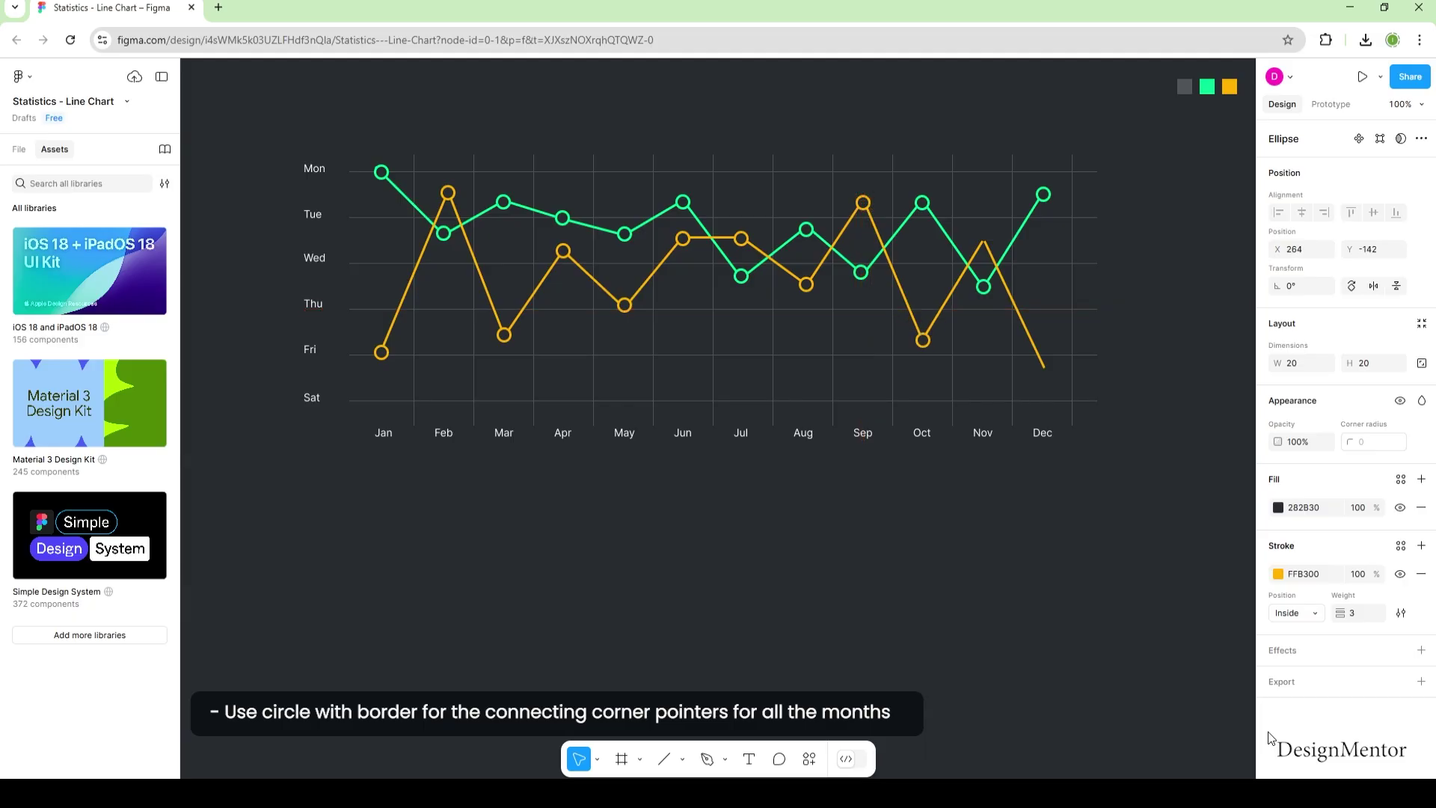
Step: Duplicate the orange Oct circle and move the copy onto the orange line's peak at Nov
{"action": "key", "text": "ctrl+d"}
{"action": "key", "text": "shift+Right"}
{"action": "key", "text": "shift+Right"}
{"action": "key", "text": "shift+Right"}
{"action": "key", "text": "shift+Right"}
{"action": "key", "text": "shift+Right"}
{"action": "key", "text": "shift+Right"}
{"action": "key", "text": "shift+Right"}
{"action": "key", "text": "shift+Up"}
{"action": "key", "text": "shift+Up"}
{"action": "key", "text": "shift+Up"}
{"action": "key", "text": "shift+Up"}
{"action": "key", "text": "shift+Up"}
{"action": "key", "text": "shift+Up"}
{"action": "key", "text": "shift+Up"}
{"action": "key", "text": "shift+Up"}
{"action": "key", "text": "shift+Up"}
{"action": "key", "text": "shift+Up"}
{"action": "key", "text": "shift+Up"}
{"action": "key", "text": "shift+Up"}
{"action": "key", "text": "Left"}
{"action": "key", "text": "shift+Right"}
{"action": "key", "text": "Right"}
{"action": "key", "text": "Right"}
{"action": "key", "text": "shift+Up"}
Step: Duplicate the orange Nov circle and move the copy onto the orange line's Dec end point, at X 426 and Y -112
{"action": "key", "text": "ctrl+d"}
{"action": "key", "text": "shift+Down"}
{"action": "key", "text": "shift+Down"}
{"action": "key", "text": "shift+Down"}
{"action": "key", "text": "shift+Down"}
{"action": "key", "text": "shift+Down"}
{"action": "key", "text": "shift+Down"}
{"action": "key", "text": "shift+Down"}
{"action": "key", "text": "shift+Down"}
{"action": "key", "text": "shift+Down"}
{"action": "key", "text": "shift+Down"}
{"action": "key", "text": "shift+Down"}
{"action": "key", "text": "shift+Down"}
{"action": "key", "text": "shift+Down"}
{"action": "key", "text": "shift+Down"}
{"action": "key", "text": "shift+Down"}
{"action": "key", "text": "shift+Down"}
{"action": "key", "text": "shift+Down"}
{"action": "key", "text": "shift+Right"}
{"action": "key", "text": "shift+Right"}
{"action": "key", "text": "shift+Right"}
{"action": "key", "text": "shift+Right"}
{"action": "key", "text": "shift+Right"}
{"action": "key", "text": "shift+Right"}
{"action": "key", "text": "shift+Right"}
{"action": "key", "text": "shift+Right"}
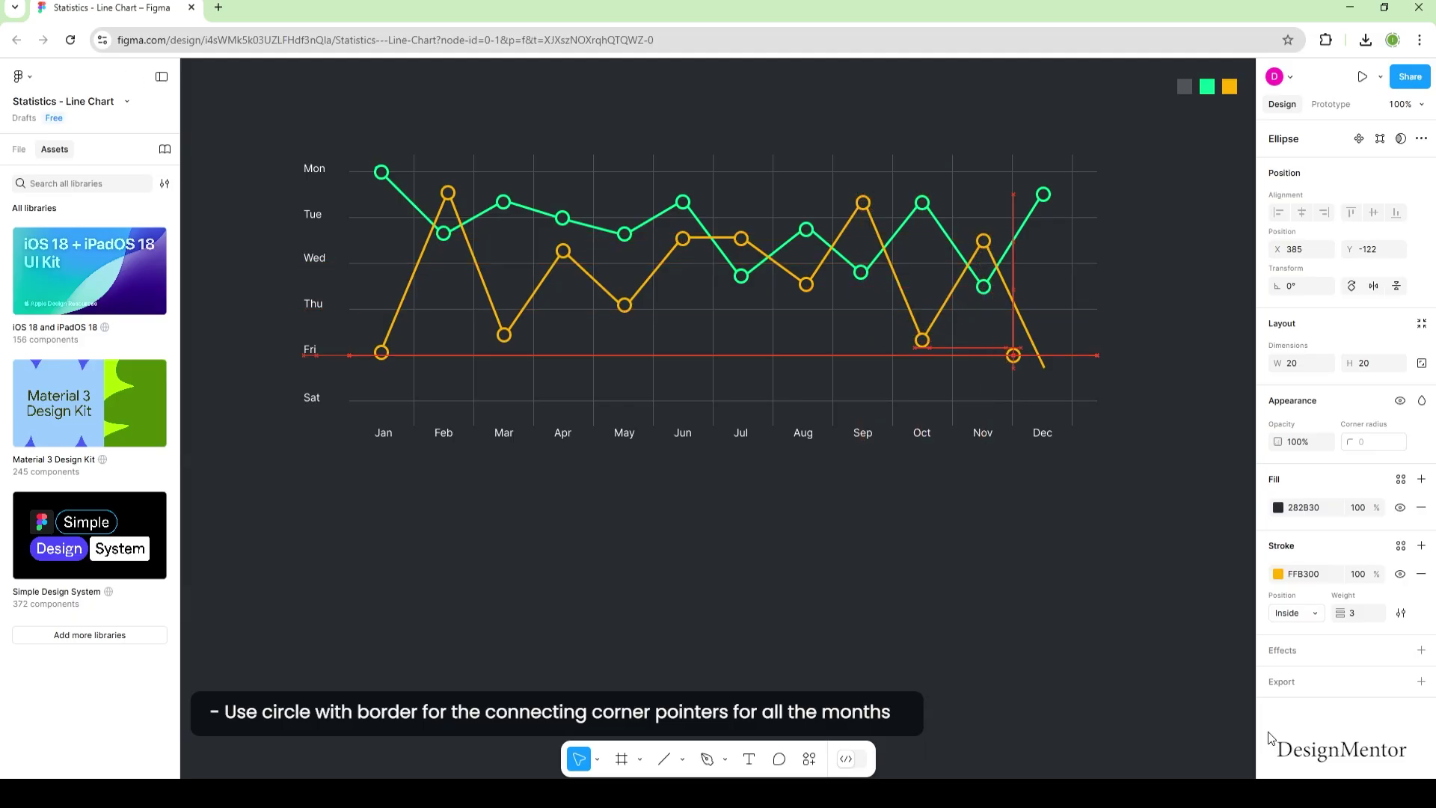
{"action": "key", "text": "Left"}
{"action": "key", "text": "Left"}
{"action": "key", "text": "Up"}
{"action": "key", "text": "Up"}
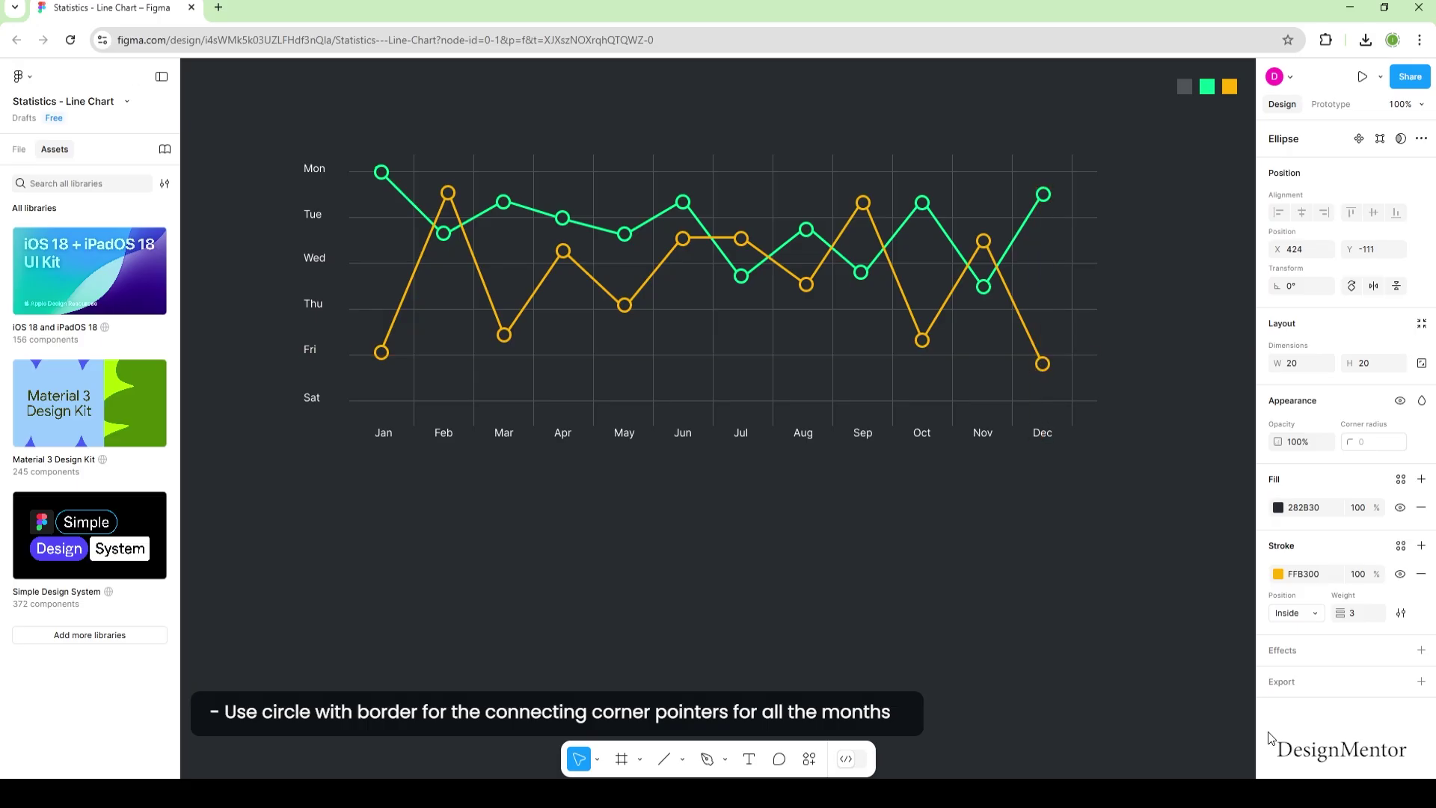
{"action": "key", "text": "Left"}
{"action": "key", "text": "Left"}
{"action": "key", "text": "Up"}
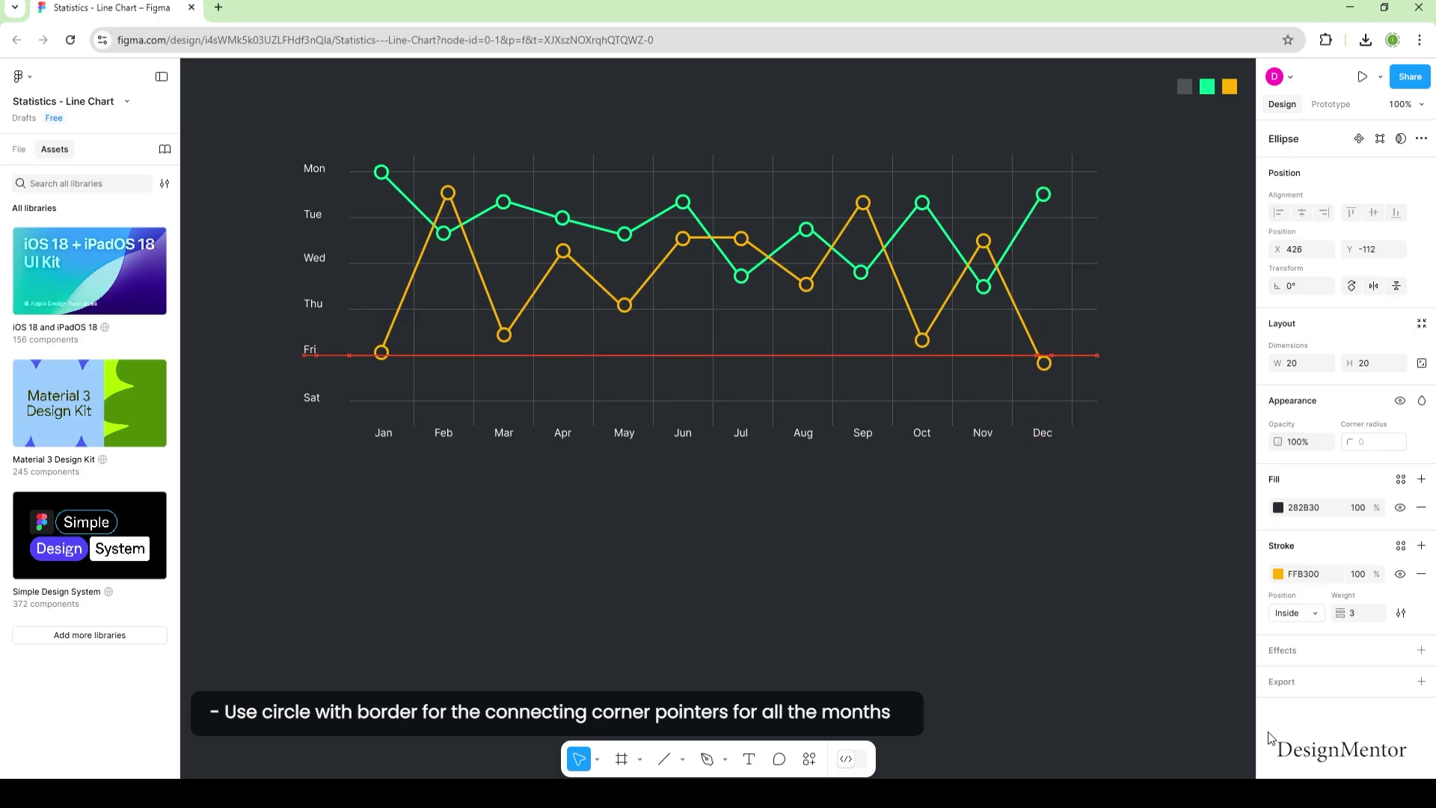
{"action": "left_click", "coordinate": [1097, 636]}
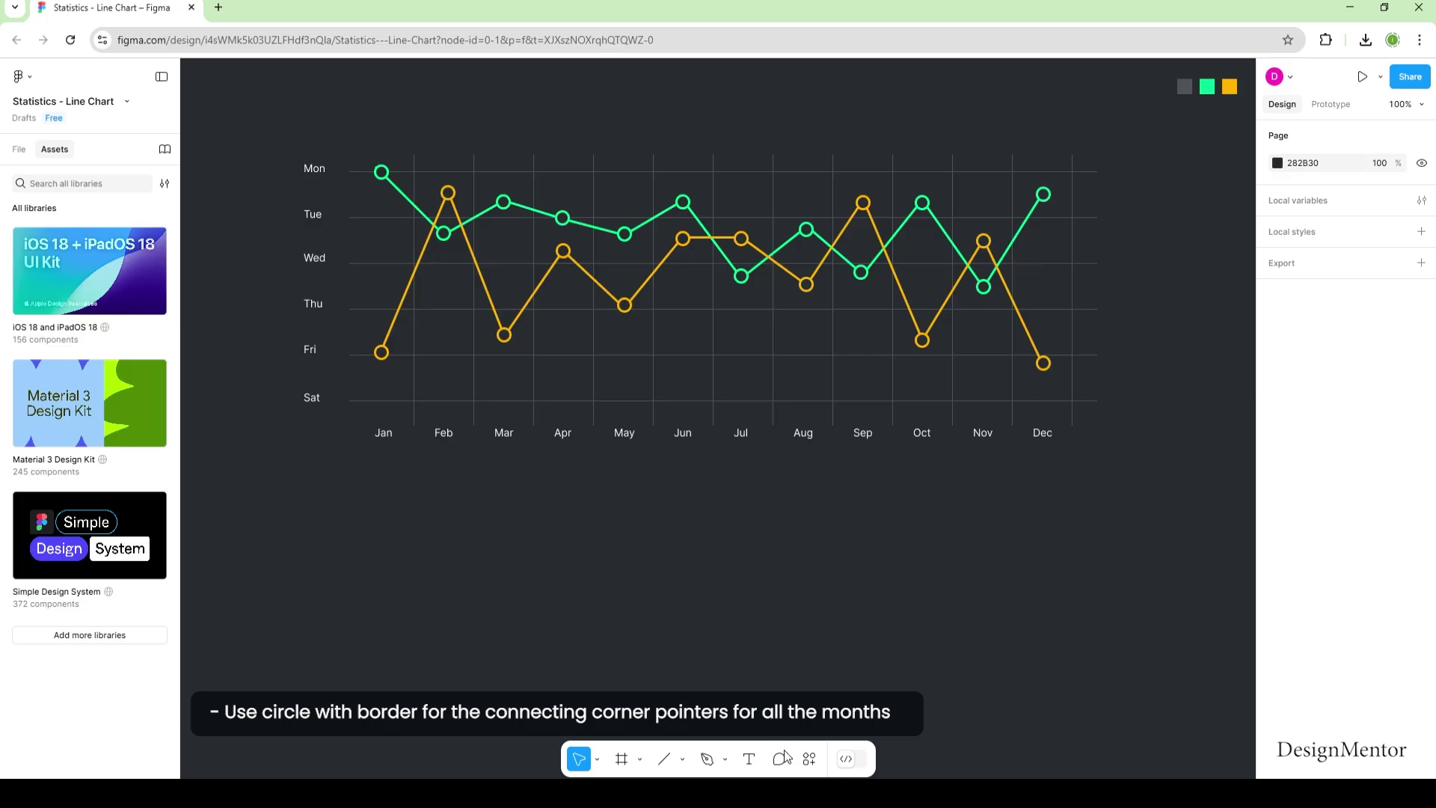
Step: Add the title text "User Growth Rate Over Time" and center it above the chart, at X -253 and Y -461
{"action": "left_click", "coordinate": [748, 758]}
{"action": "left_click", "coordinate": [478, 102]}
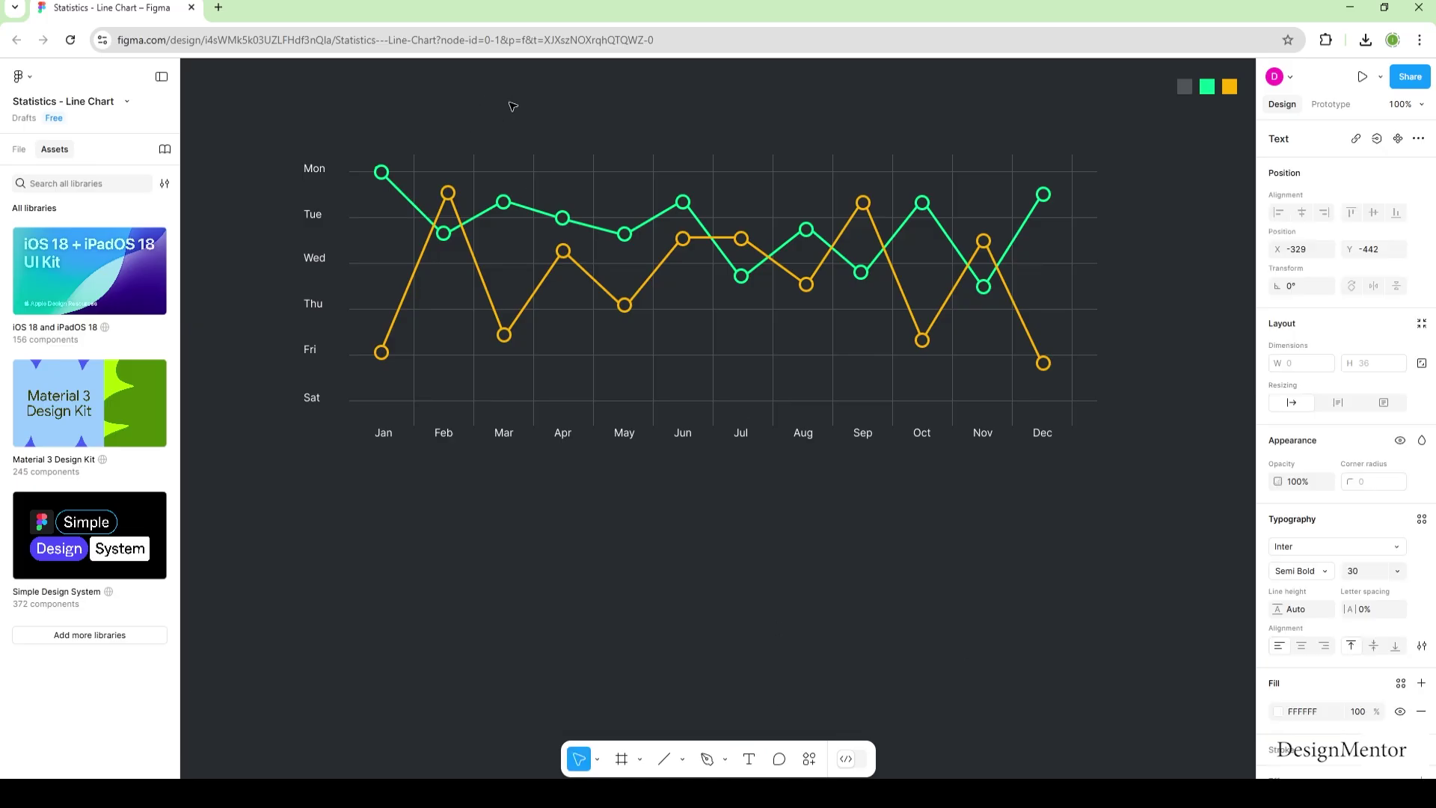
{"action": "type", "text": "User Growth Rate"}
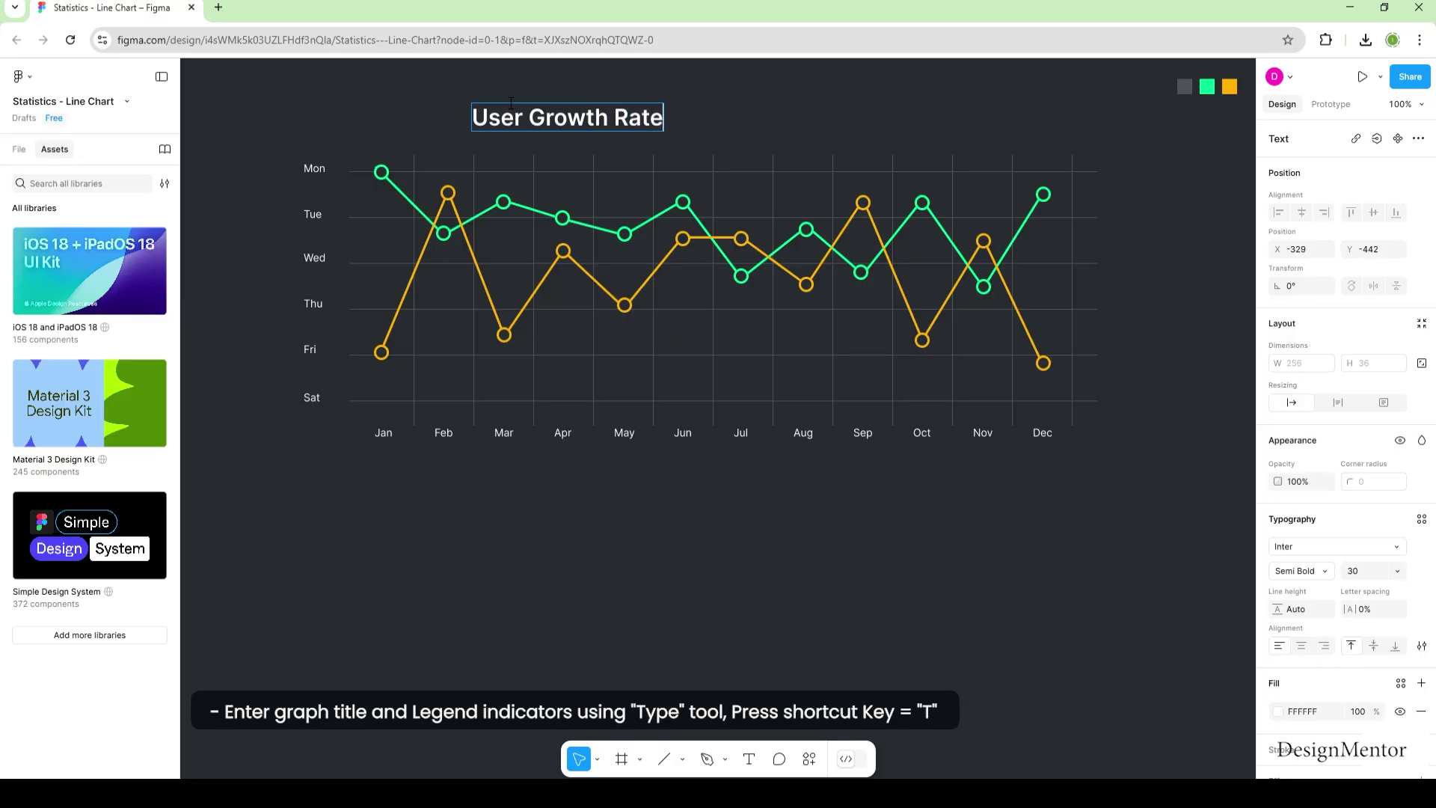
{"action": "type", "text": " Over Time"}
{"action": "key", "text": "Escape"}
{"action": "left_click_drag", "start_coordinate": [697, 123], "coordinate": [754, 109]}
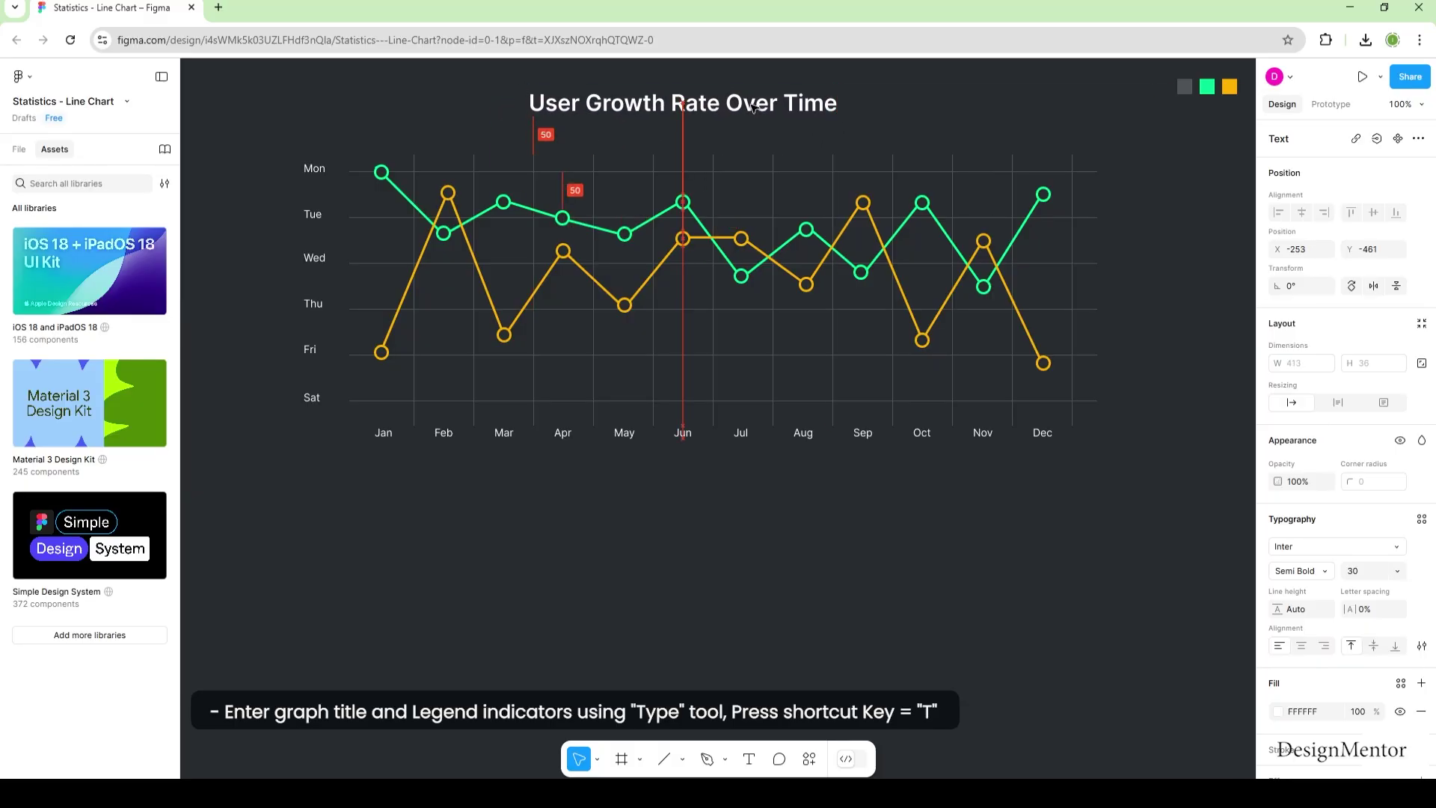
{"action": "left_click", "coordinate": [935, 510]}
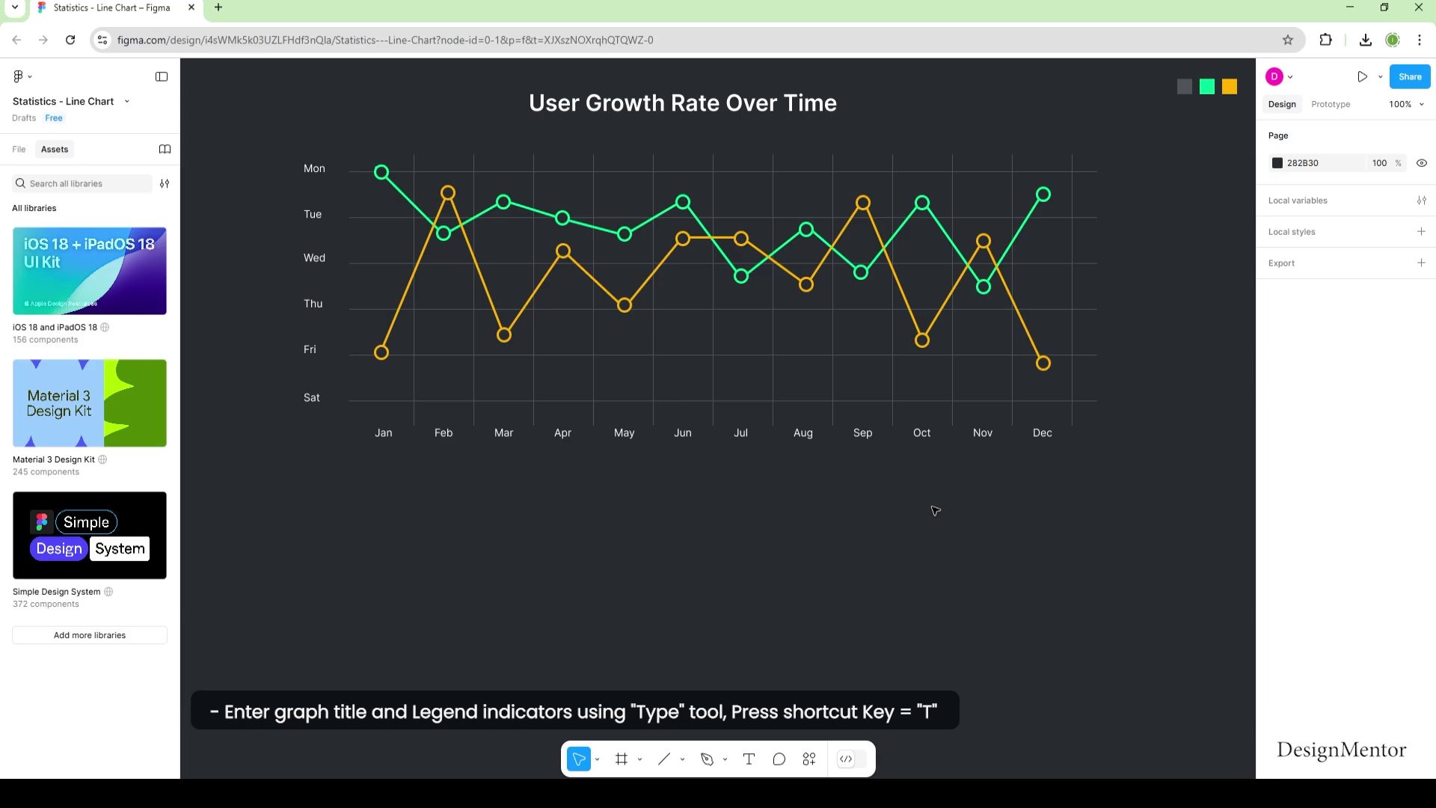